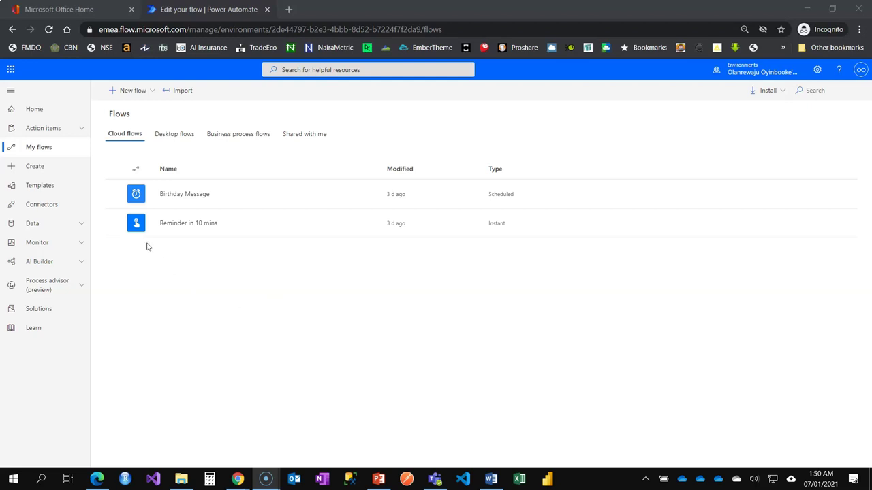
Step: Create an instant cloud flow named "Date Extraction" that uses the Manually trigger a flow trigger
click(35, 168)
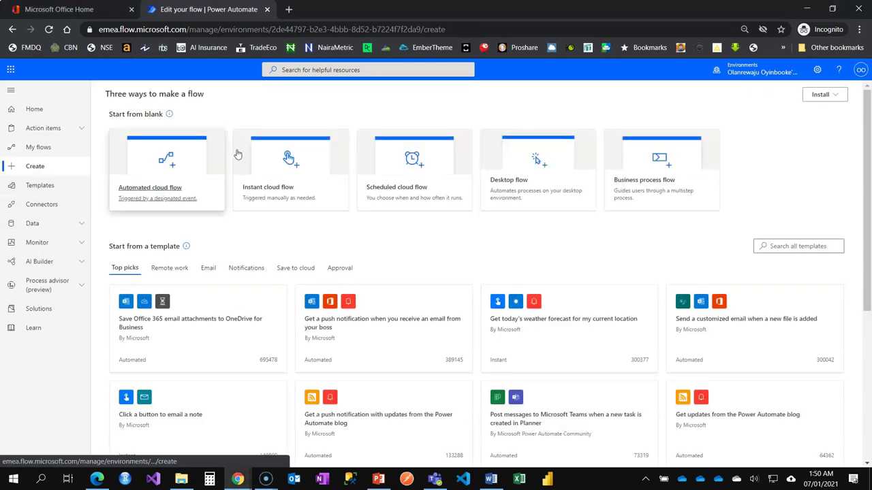
click(286, 159)
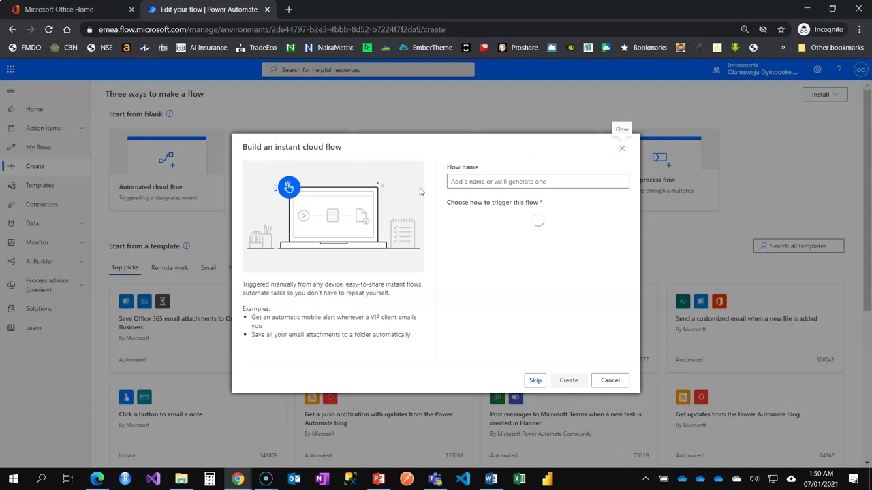
click(489, 182)
text(Date Extraction)
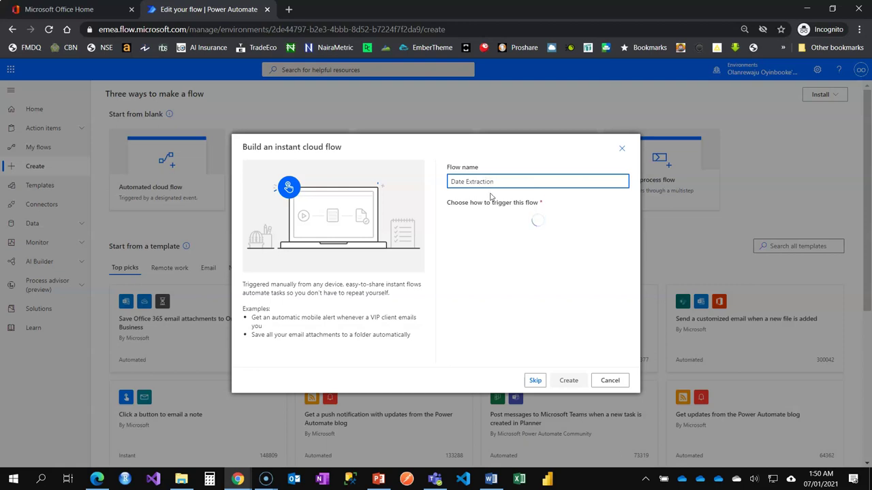
click(516, 229)
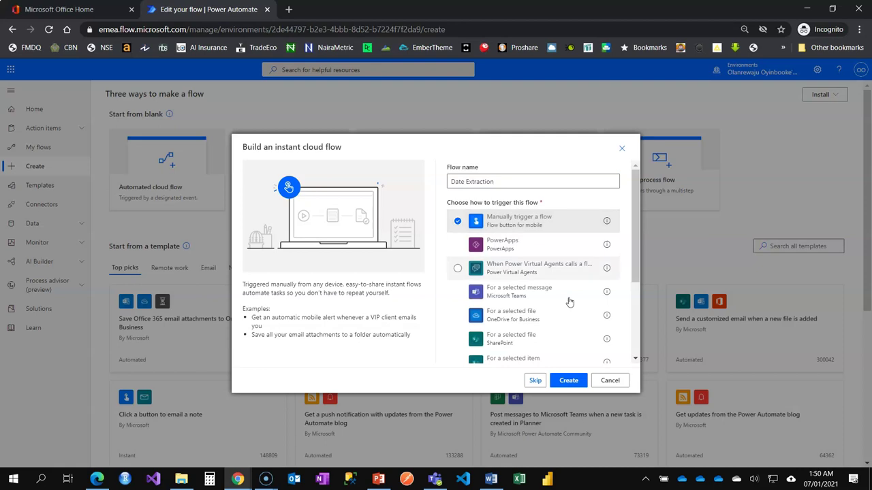
click(568, 380)
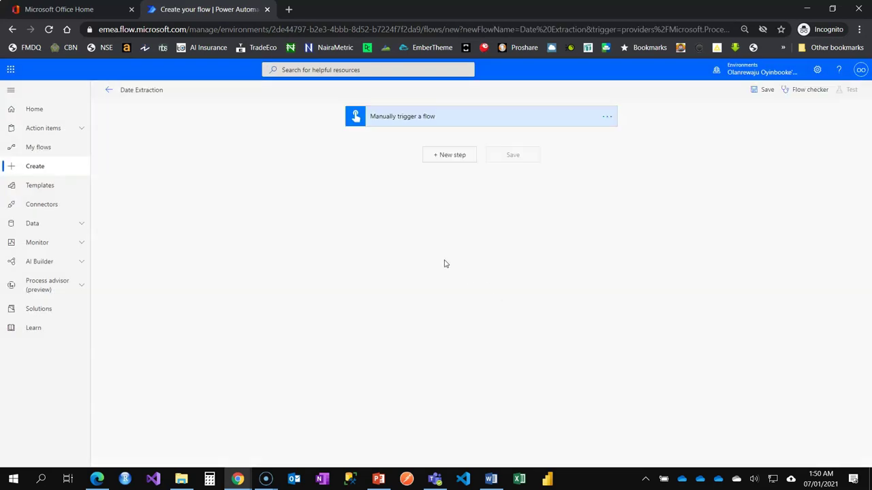
Step: Add a Data Operation Compose action after the manual trigger
click(458, 156)
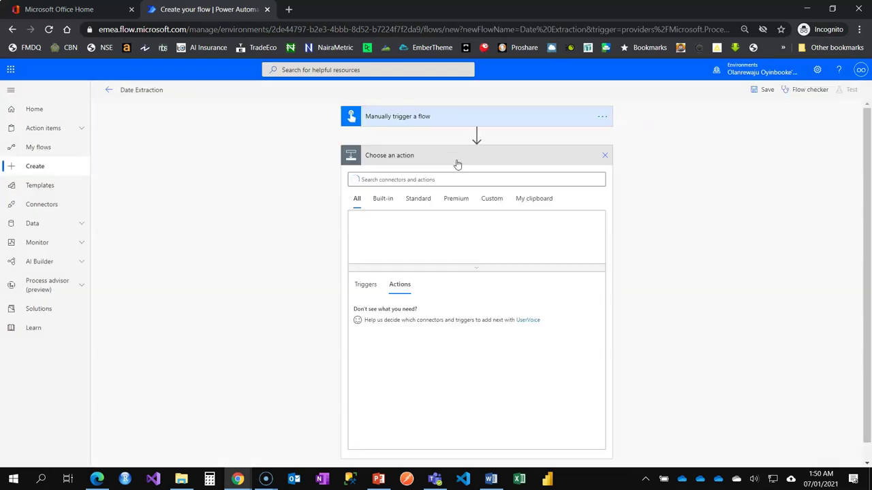
text(compose)
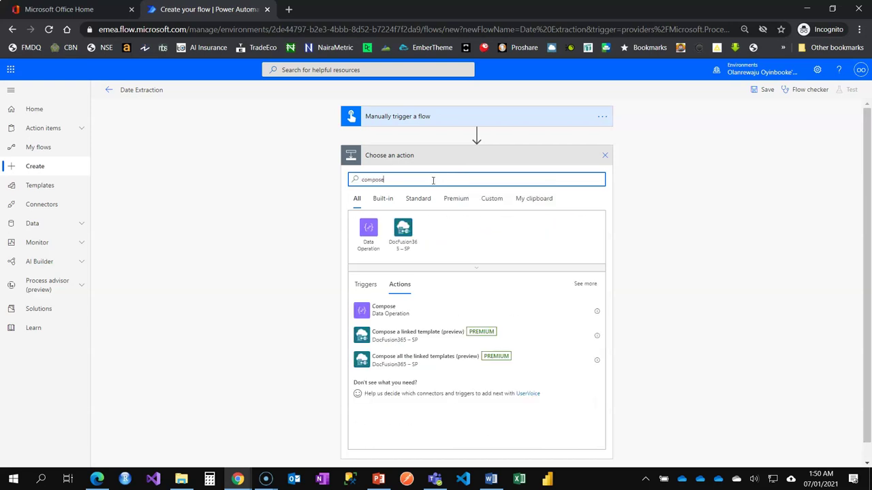
click(404, 313)
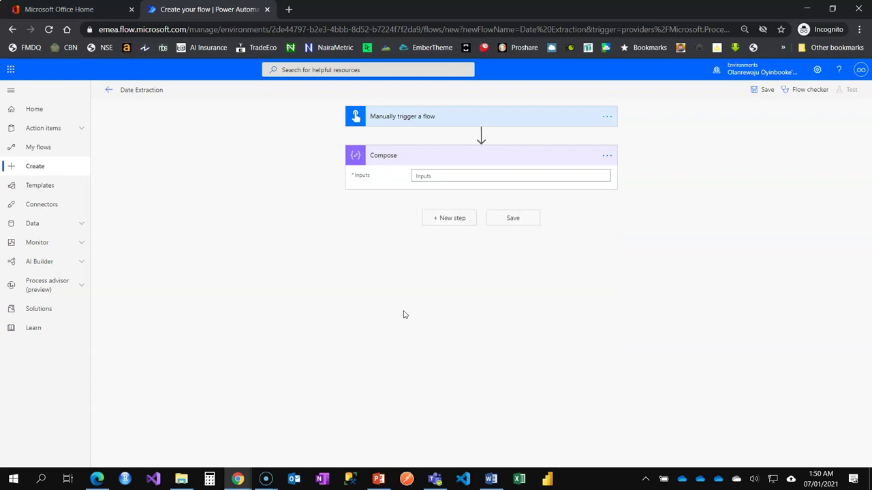
Step: Set the Compose action's inputs to the expression utcNow() and save the flow
click(429, 177)
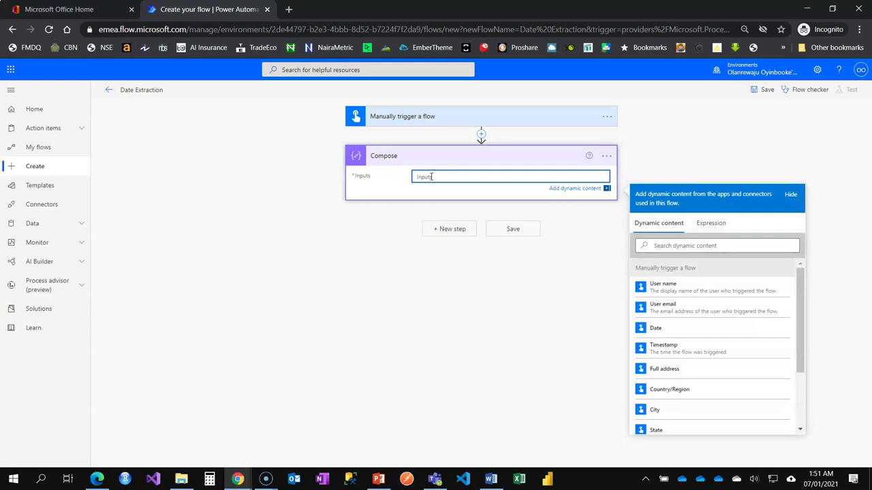
click(718, 230)
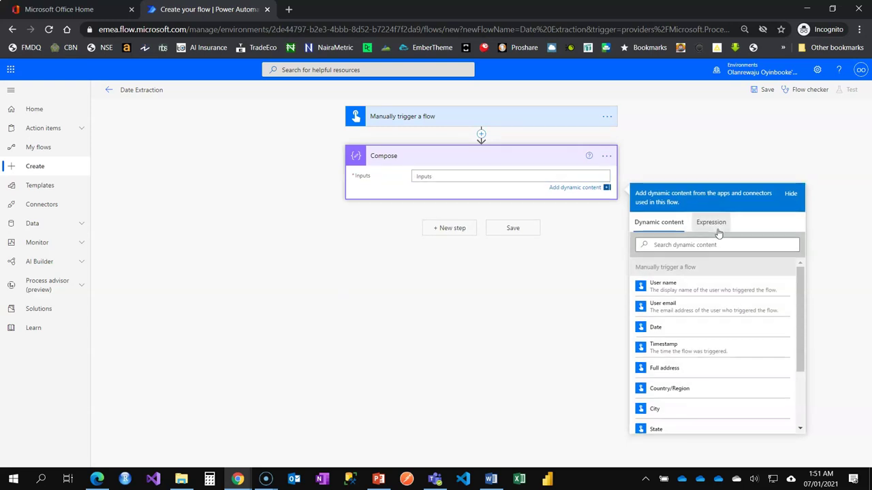
click(677, 244)
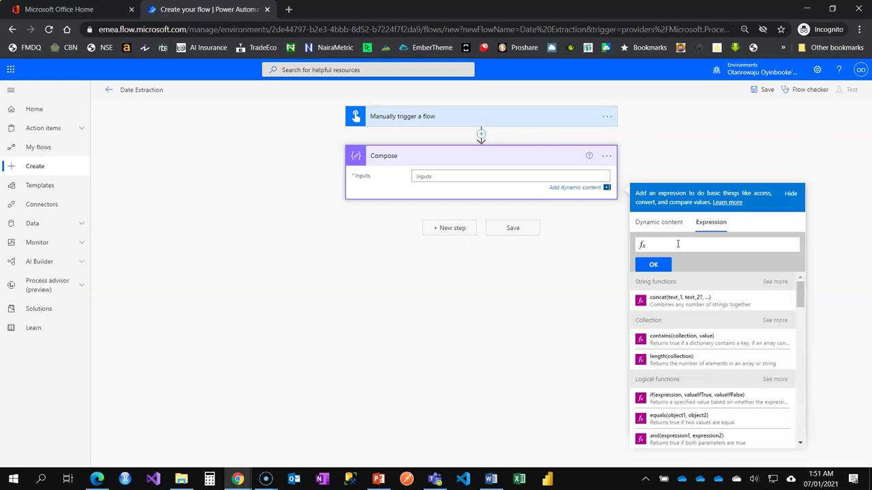
text(utc)
key(Return)
click(664, 268)
click(511, 239)
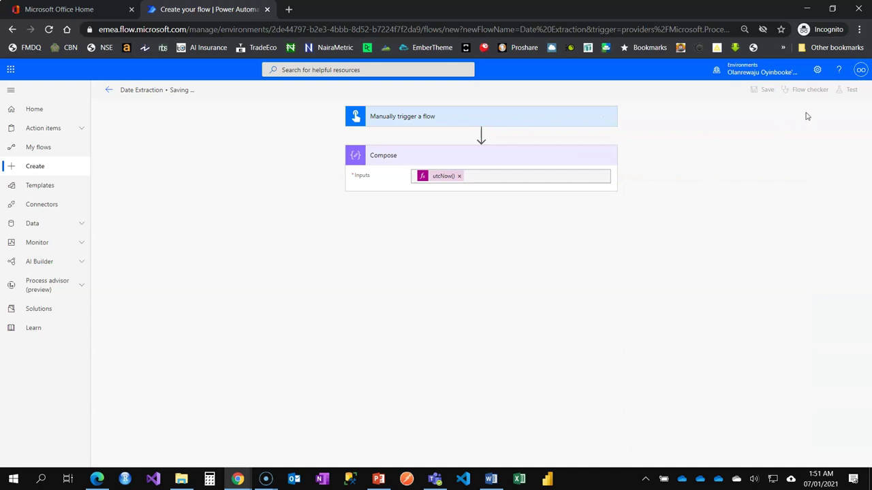
Step: Run a manual test of the flow and examine the Compose action's inputs and outputs
click(849, 89)
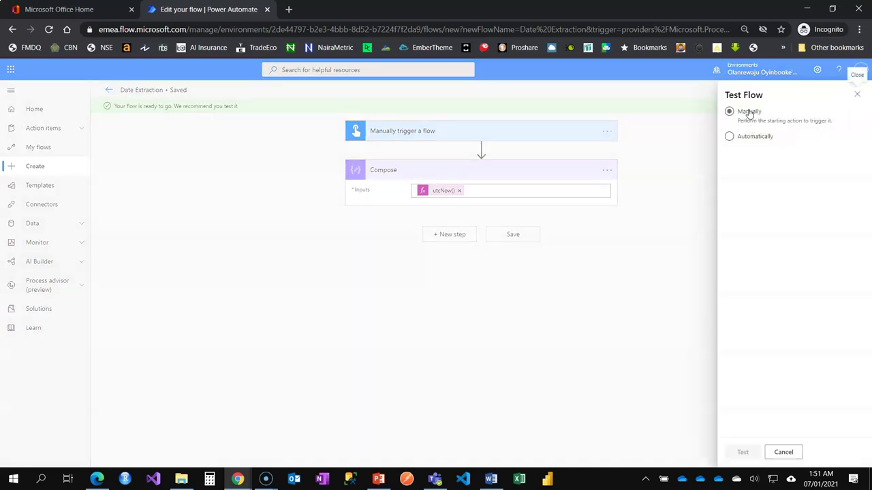
click(742, 452)
click(727, 449)
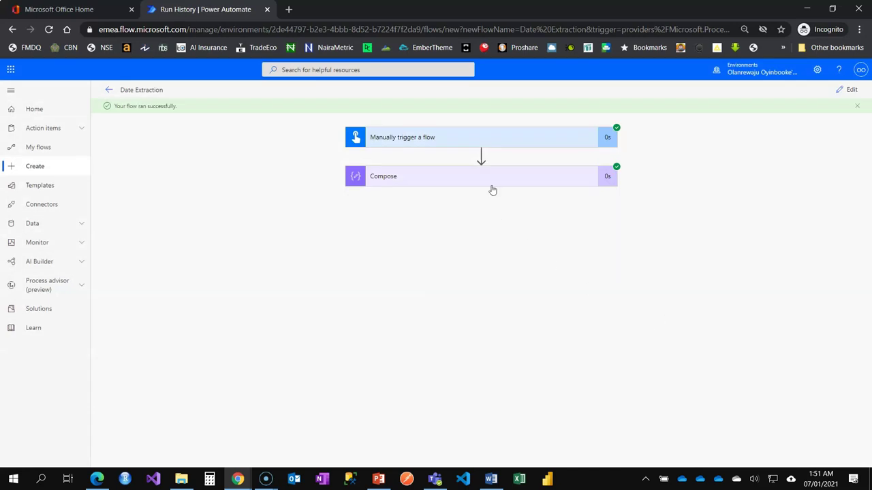
click(496, 181)
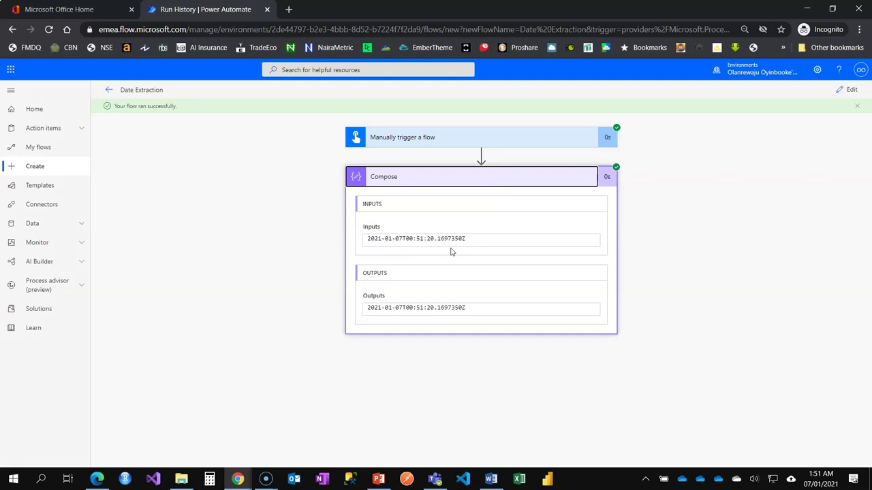
Step: Return to editing the flow and rename the Compose action to "DateValue"
click(840, 91)
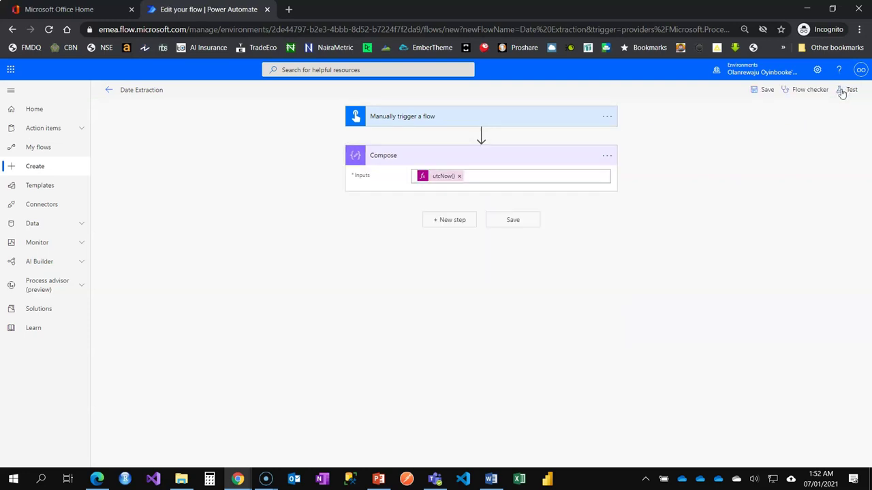
click(611, 154)
click(647, 171)
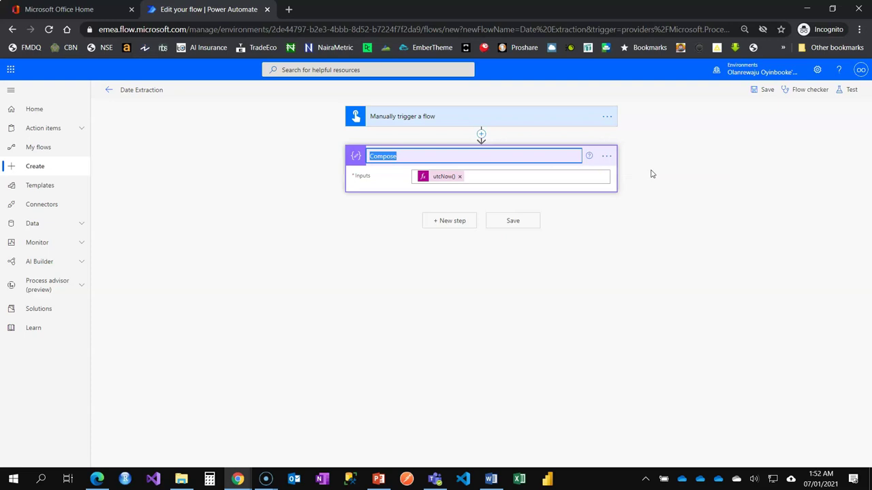
text(DateValue)
key(Return)
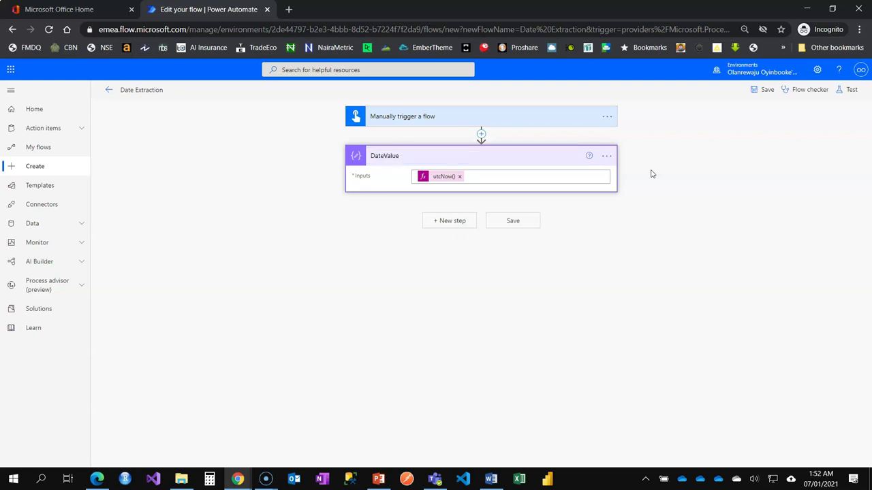
Step: Add a second Compose action after DateValue and rename it "Year"
click(460, 224)
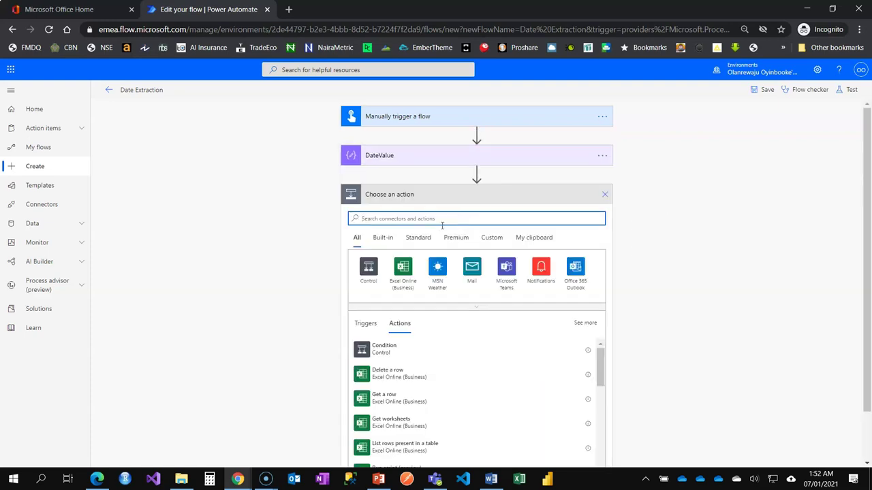
text(compose)
click(403, 351)
click(451, 214)
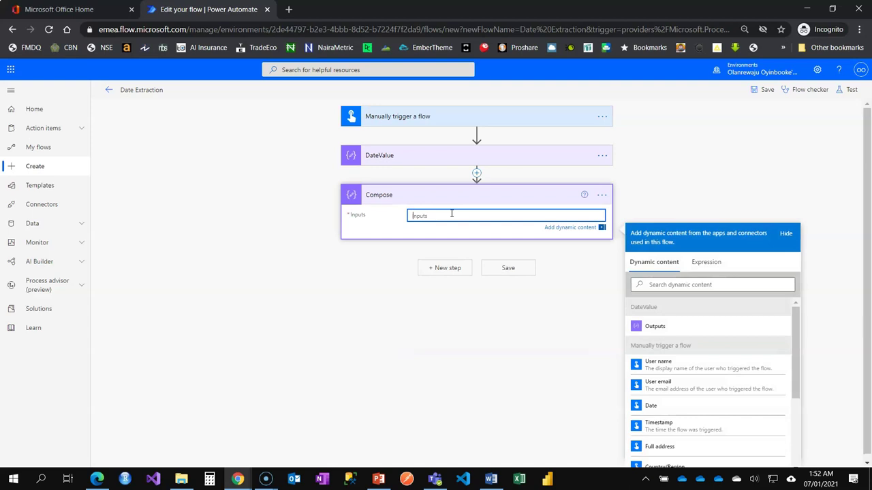
click(602, 195)
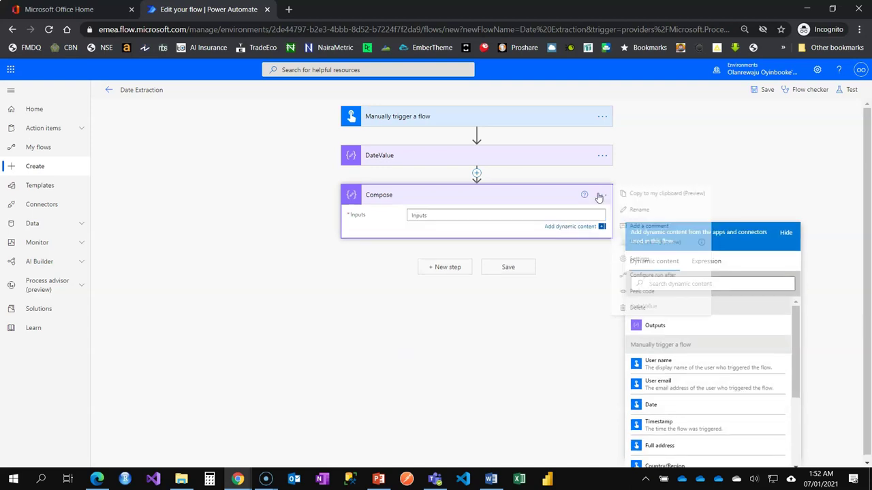
click(645, 210)
text(Year)
key(Return)
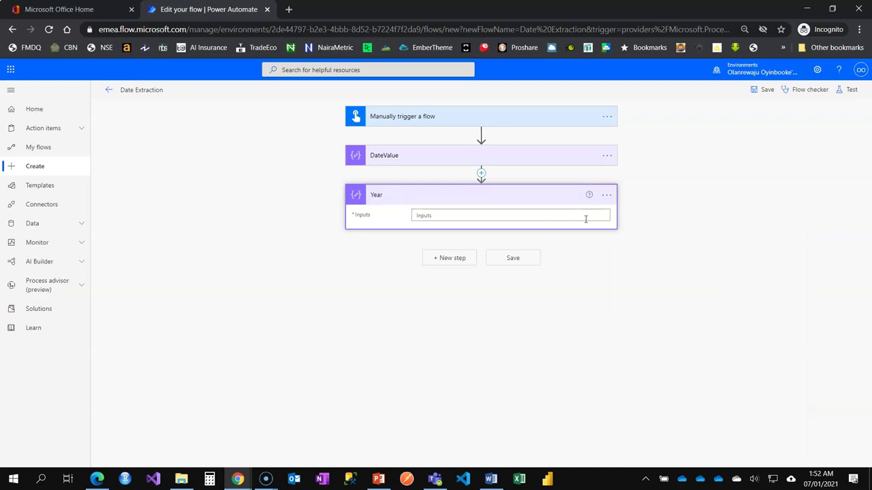
Step: Start an expression for the Year action's inputs with formatDateTime() nested inside int()
click(469, 211)
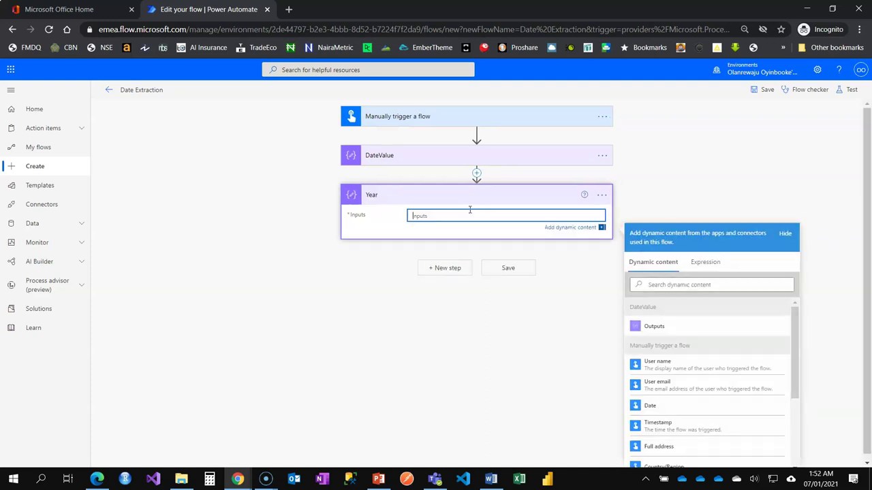
click(708, 264)
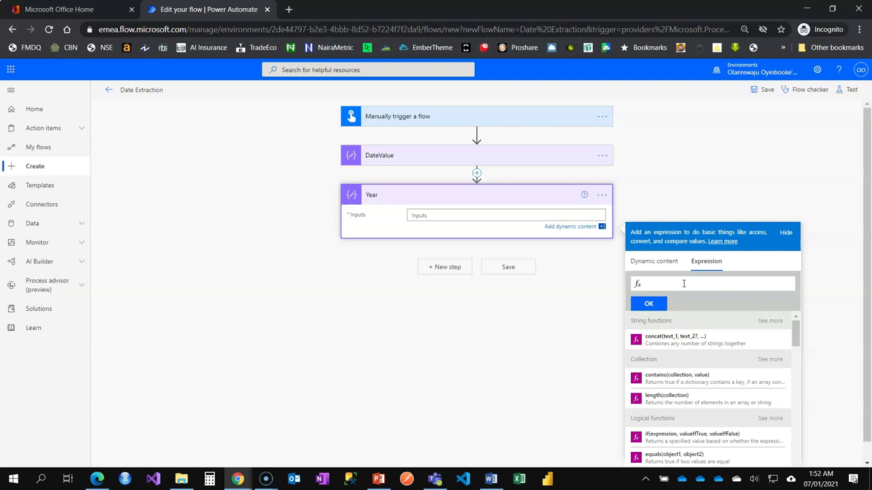
text(int)
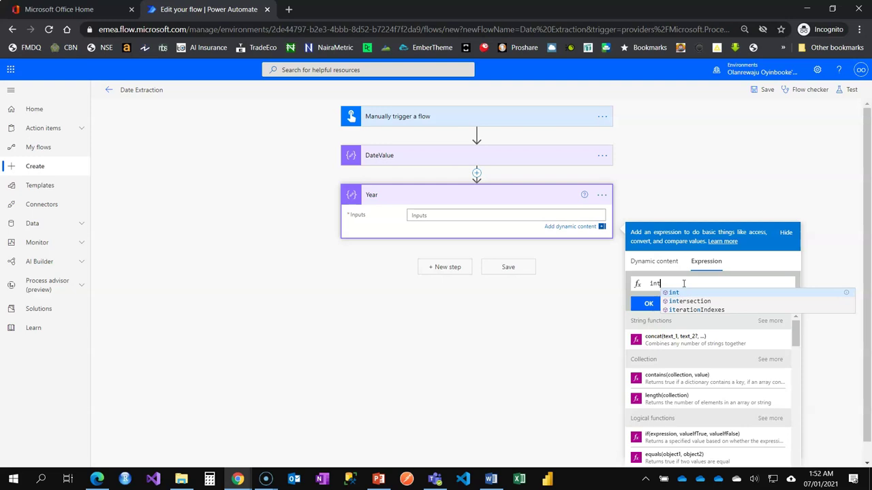
text(()
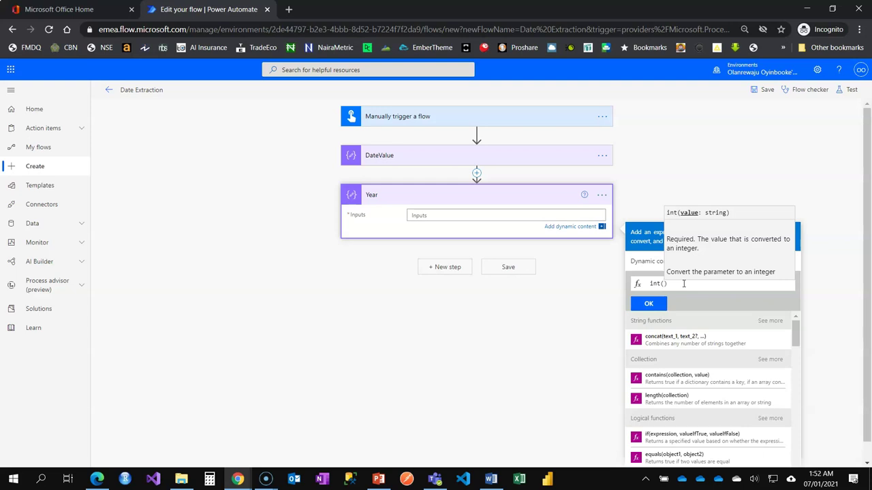
text(formatda)
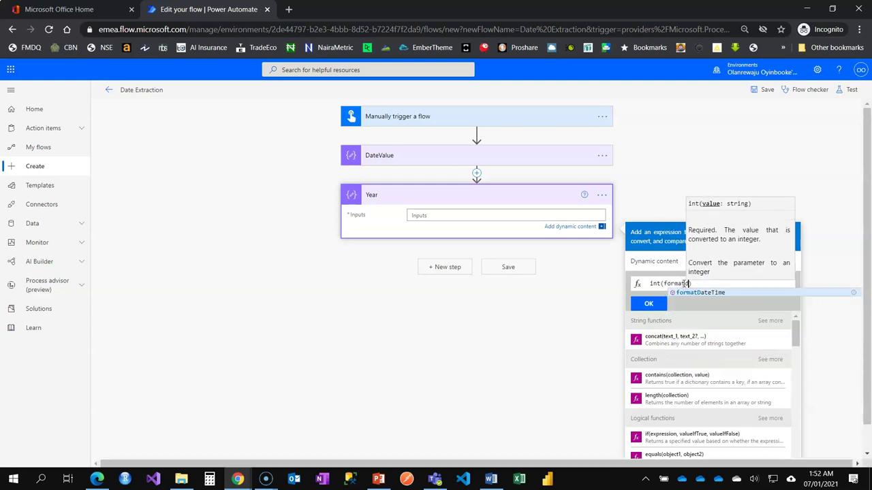
key(Return)
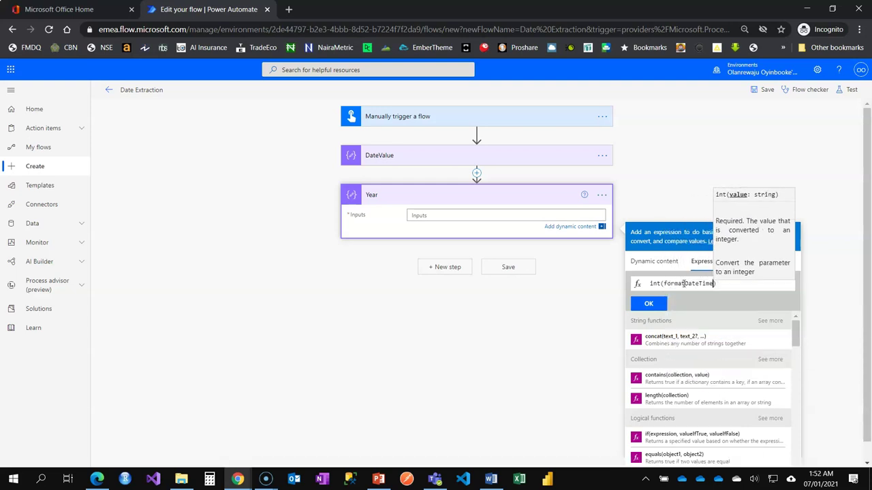
text(()
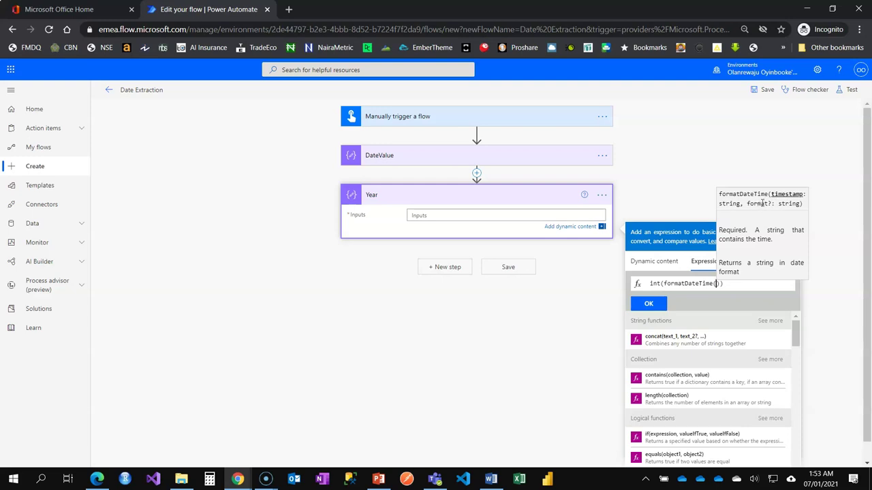
Step: Complete the Year action's expression as int(formatDateTime(outputs('DateValue'),'yyyy')), insert it and collapse the action
click(664, 265)
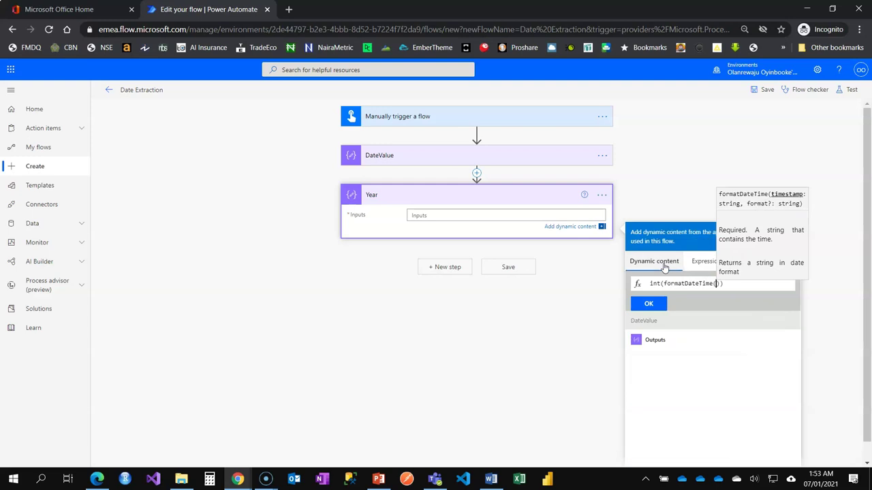
click(655, 342)
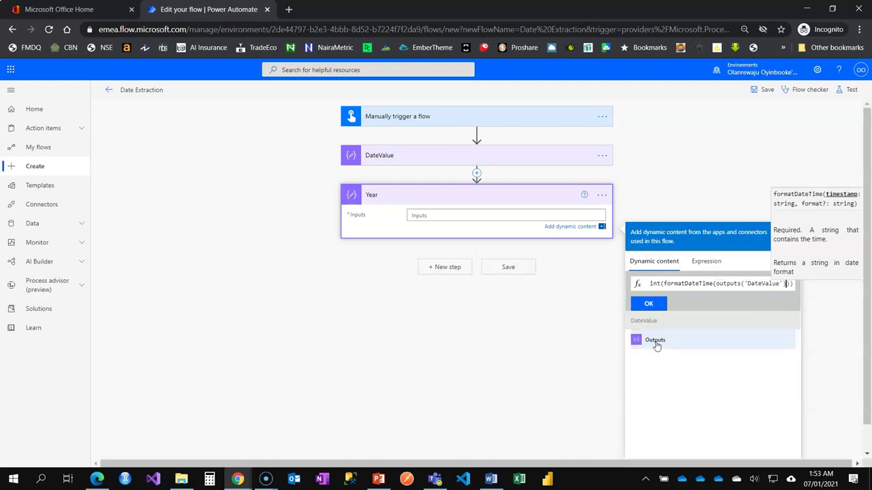
text(,)
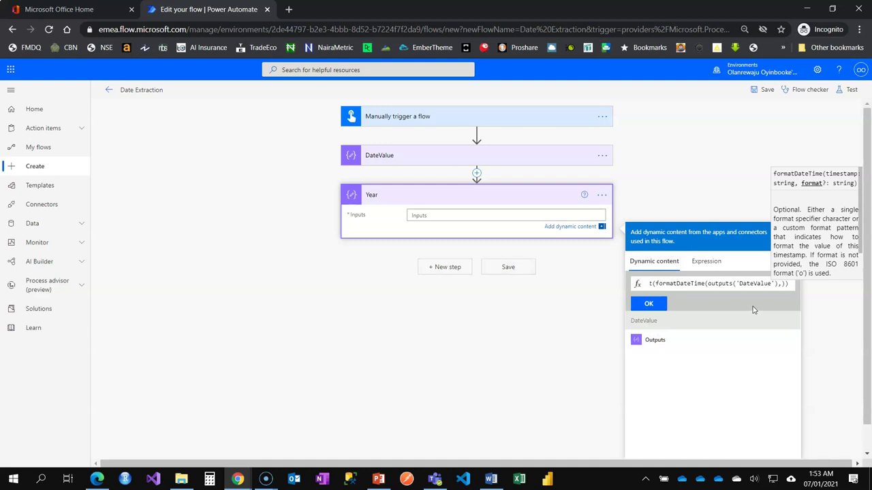
text(')
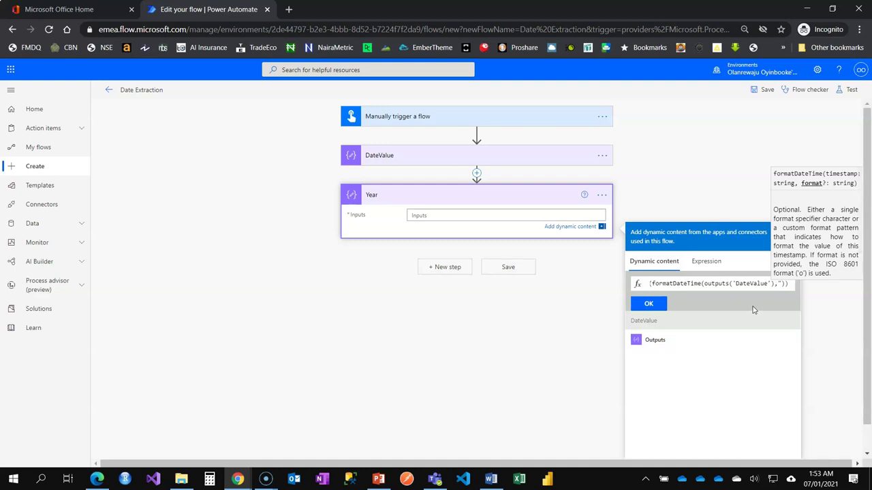
text(yyyy')
key(BackSpace)
key(BackSpace)
key(BackSpace)
key(BackSpace)
key(BackSpace)
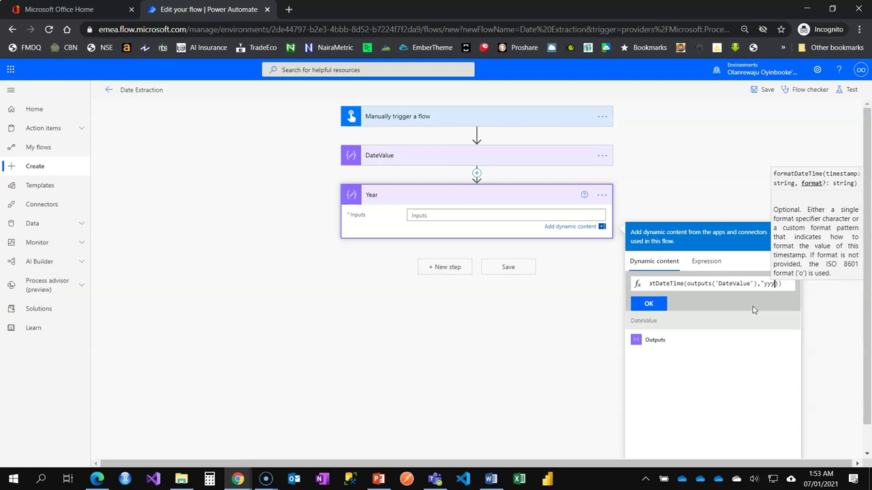
text(yyyy')
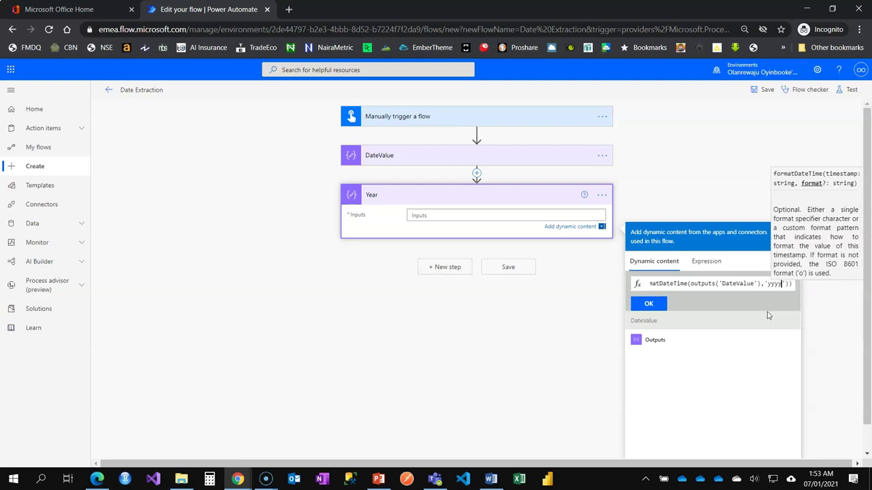
click(647, 304)
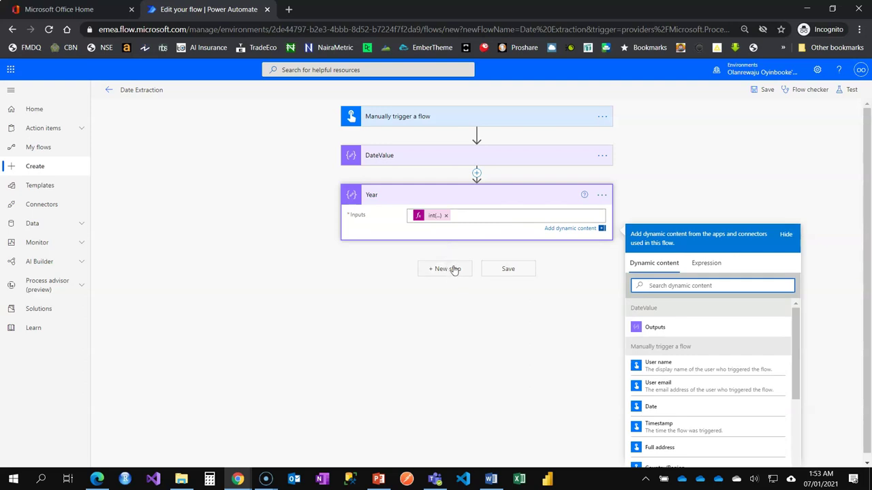
click(512, 203)
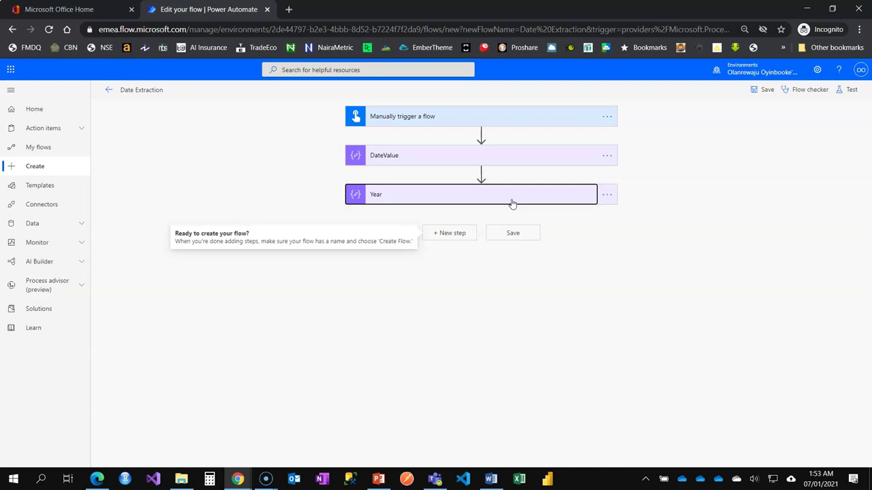
Step: Copy the Year action to the clipboard and add the copy as a new step after it
click(606, 195)
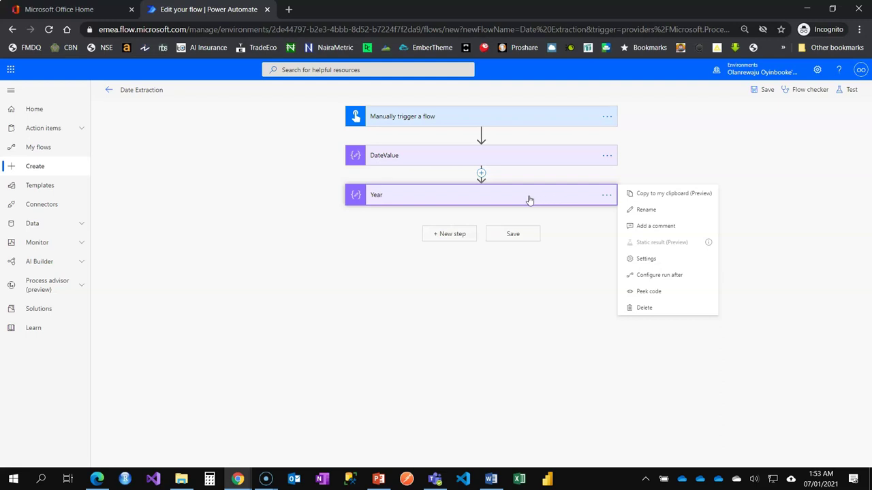
click(658, 196)
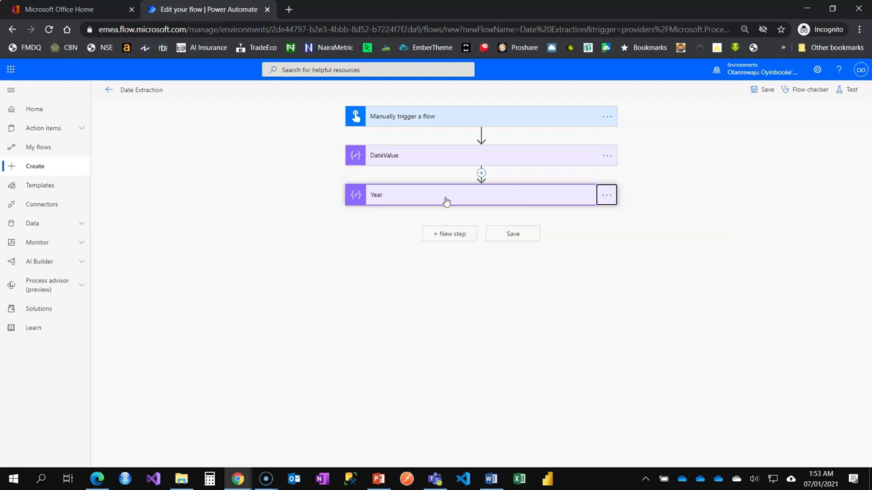
click(461, 234)
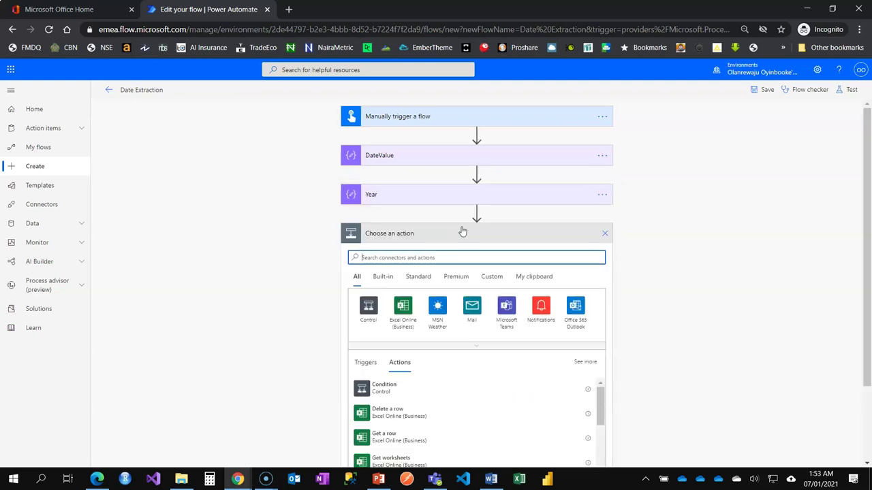
click(538, 278)
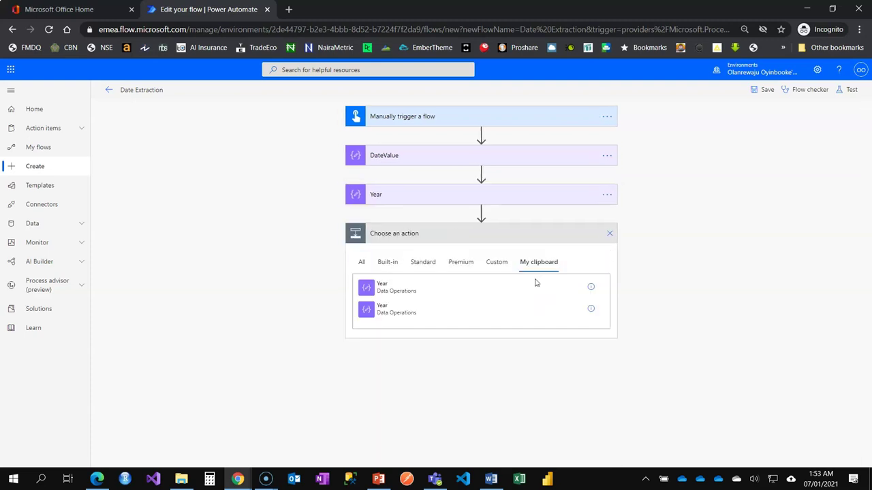
click(381, 311)
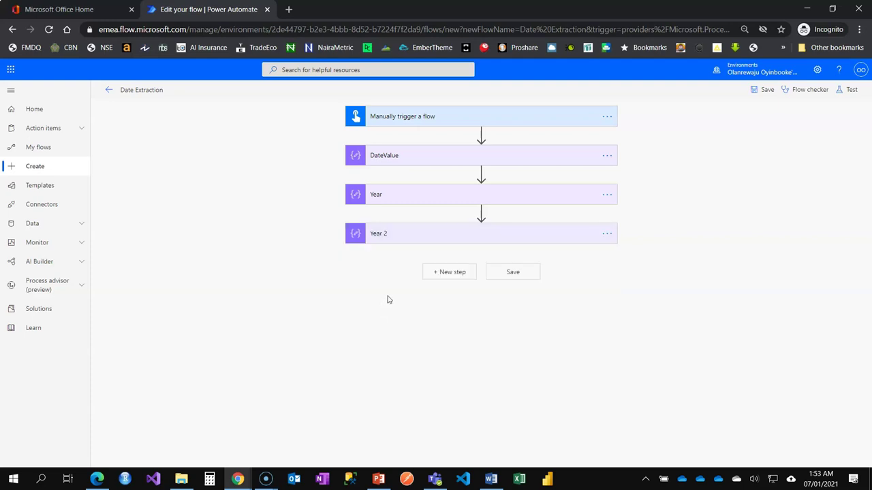
Step: Rename the copied Year action to "Month Number"
click(607, 234)
click(653, 250)
text(Month Number)
key(Return)
Step: Replace the Month Number action's input with the expression int(formatDateTime(outputs('DateValue'),'MM'))
click(564, 241)
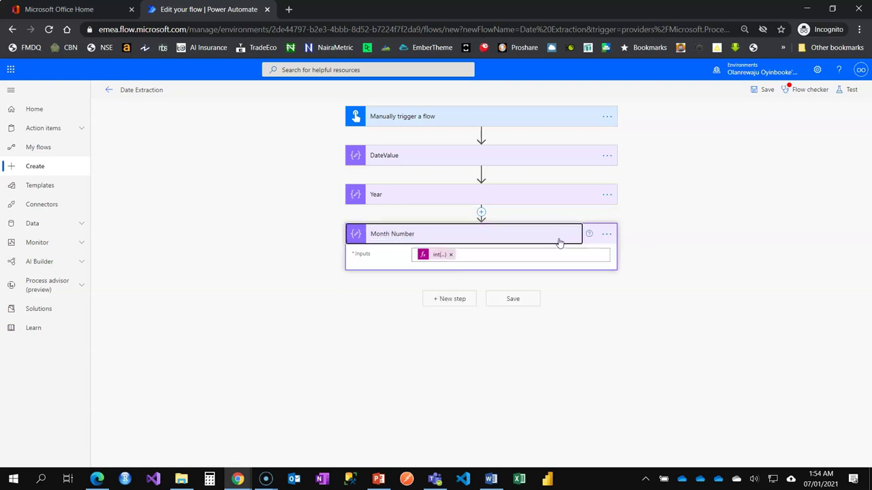
click(451, 256)
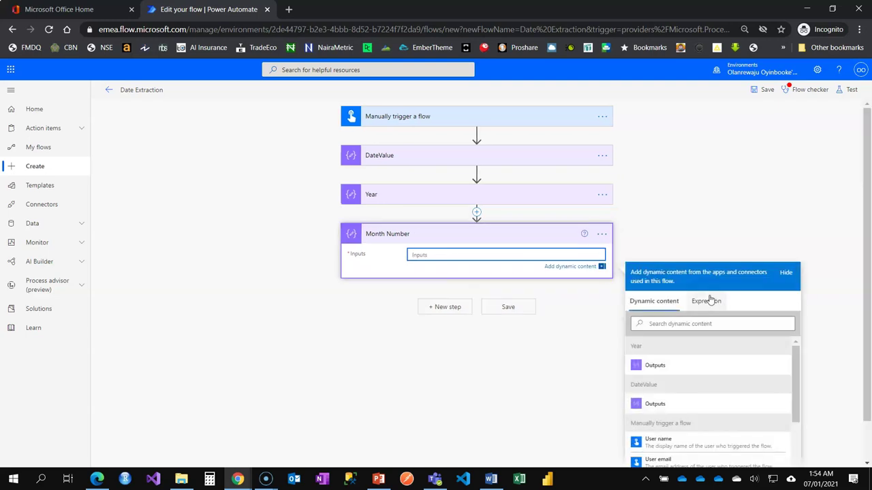
click(710, 301)
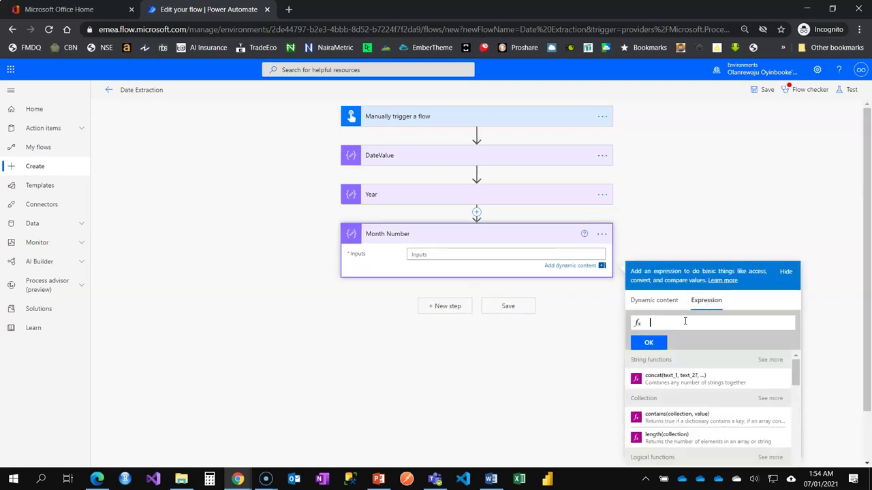
text(int)
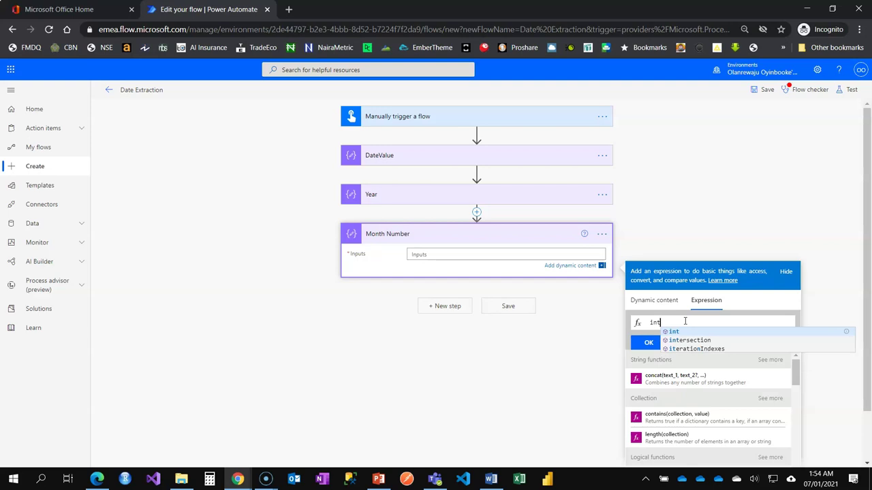
text((formatDateTime)
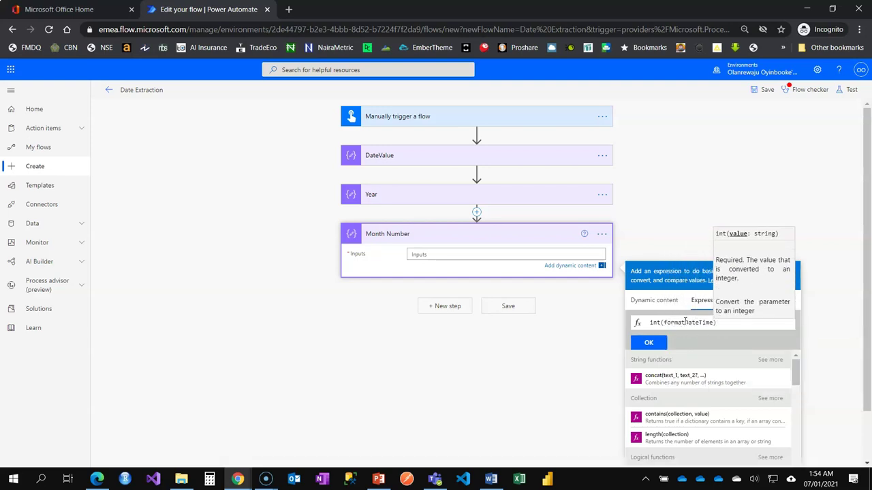
text(()
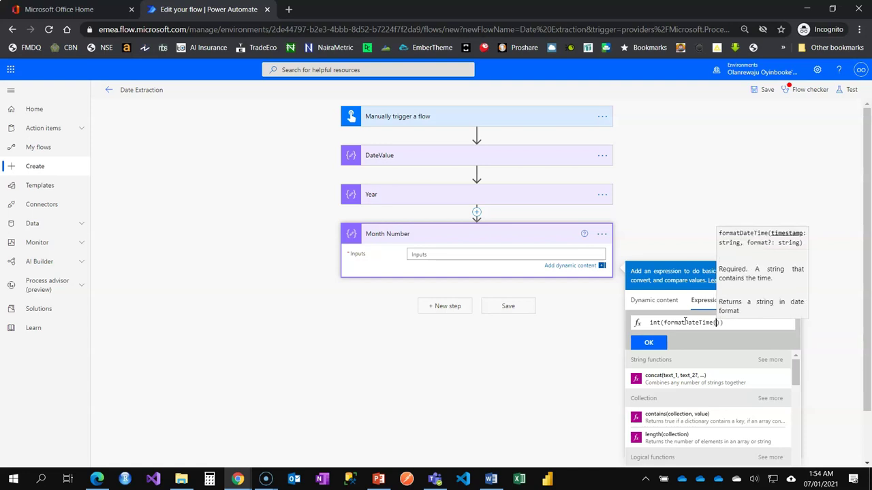
click(654, 300)
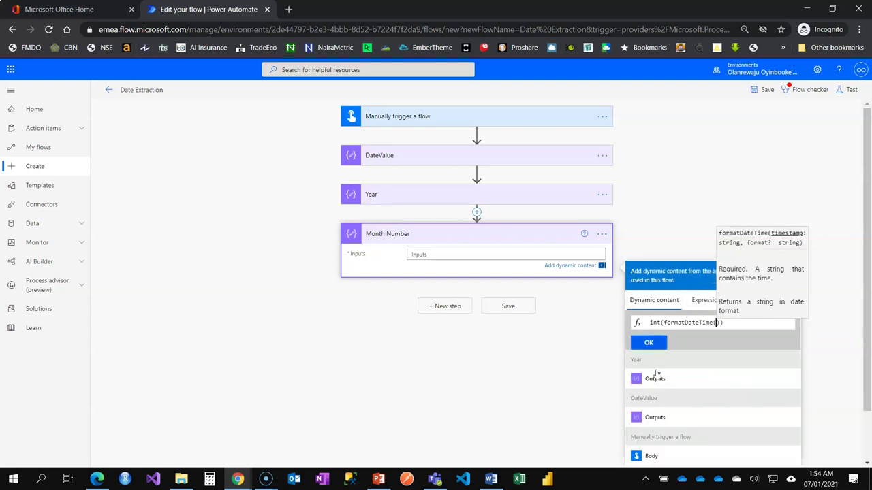
click(654, 417)
text(,)
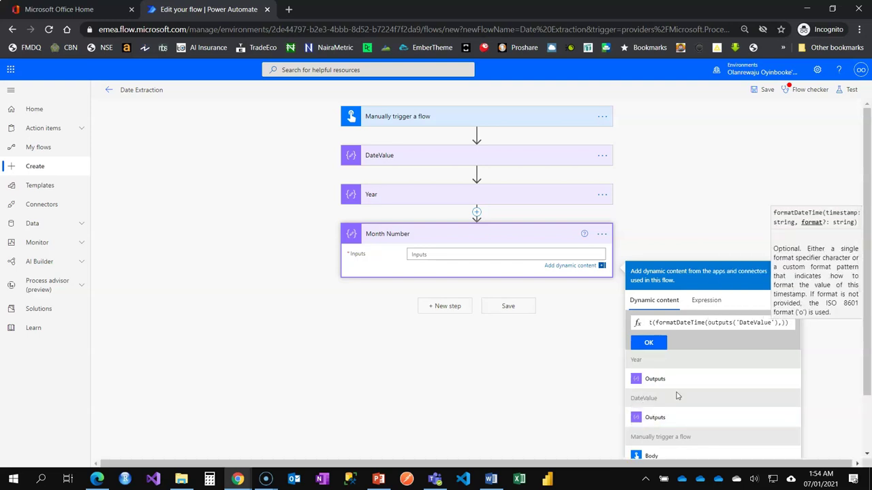
text( 'MM)
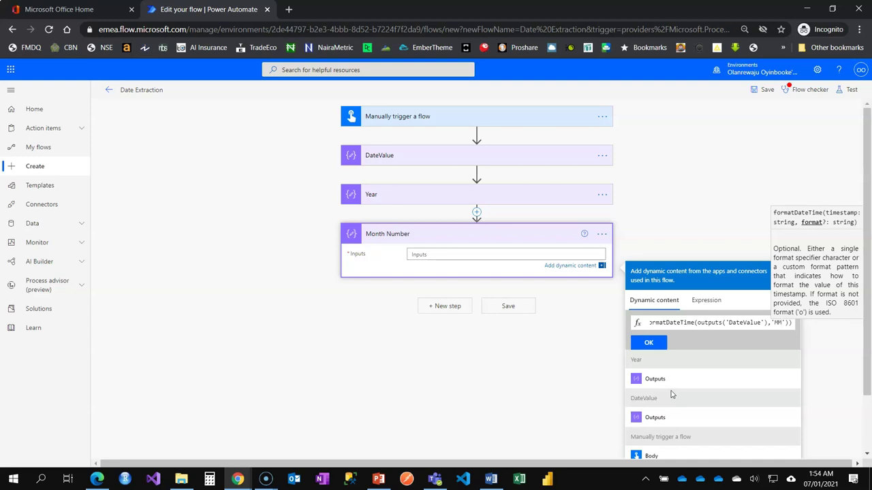
click(650, 343)
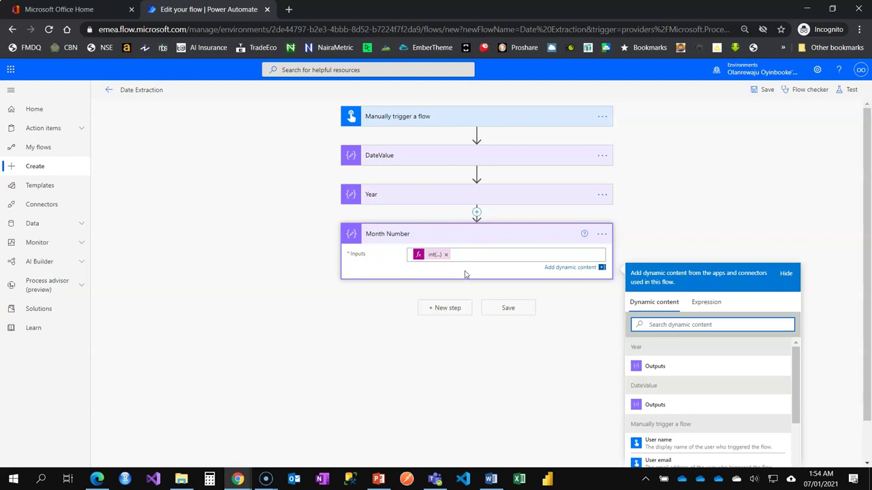
Step: Add another clipboard copy of the Year action after Month Number and rename it "Month Abbreviation"
click(455, 308)
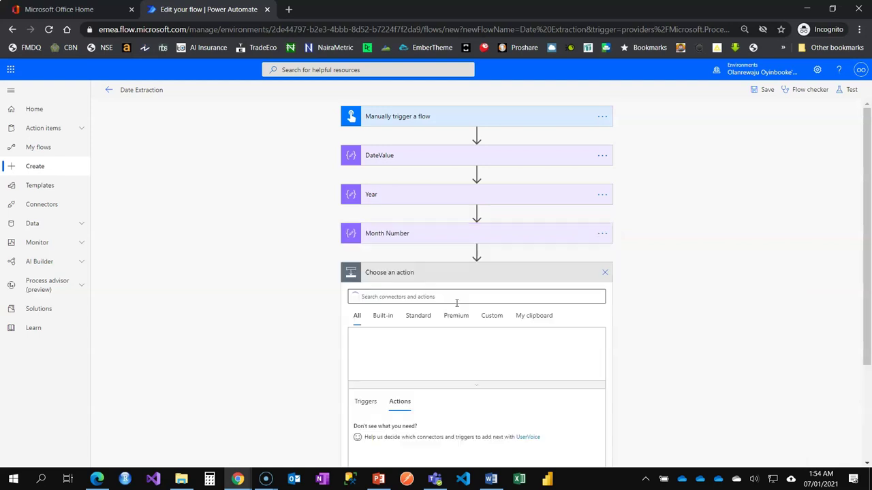
click(519, 318)
click(472, 329)
click(606, 273)
click(644, 287)
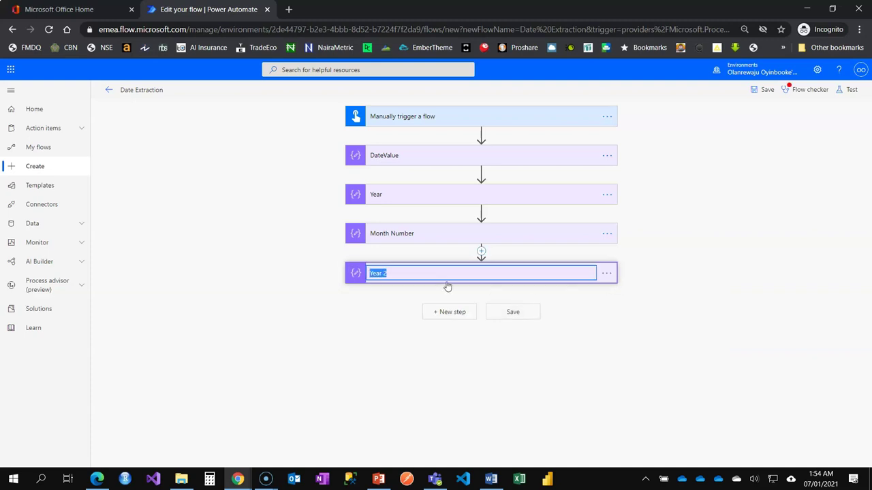
text(Month Abbreviation)
key(Return)
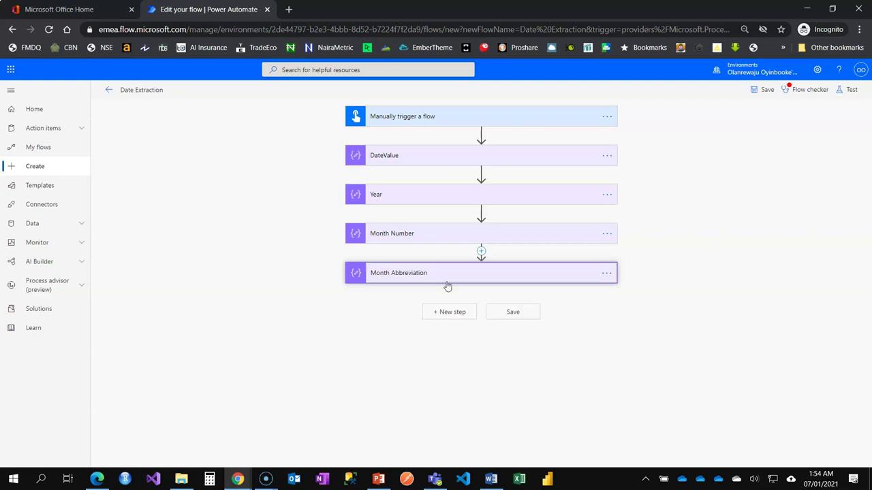
Step: Replace the Month Abbreviation action's input with the expression formatDateTime(outputs('DateValue'),'MMM')
click(463, 272)
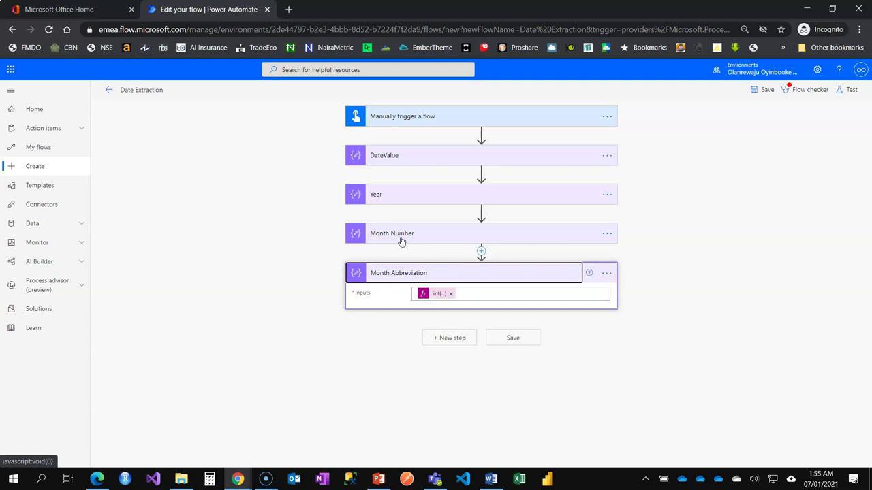
click(449, 293)
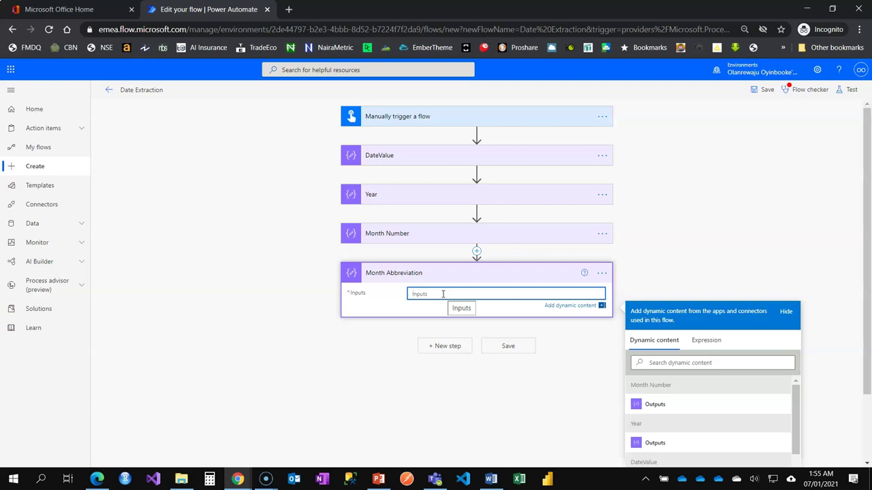
click(710, 345)
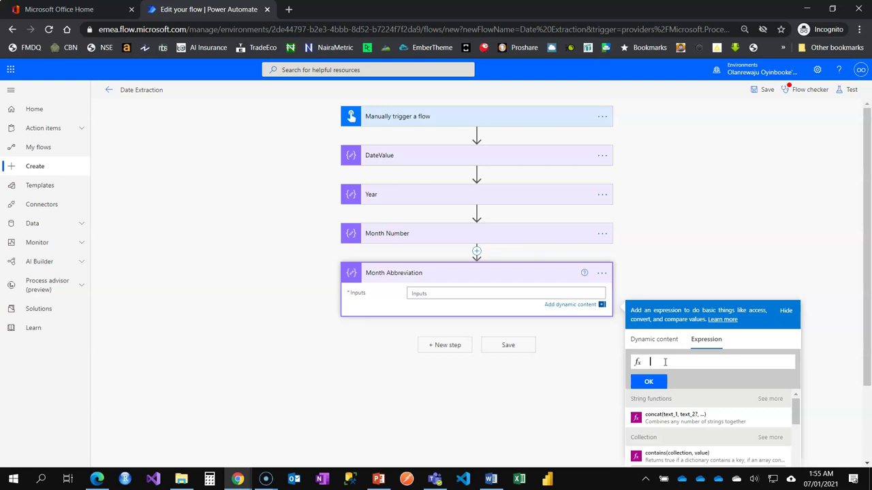
text(formate)
key(Tab)
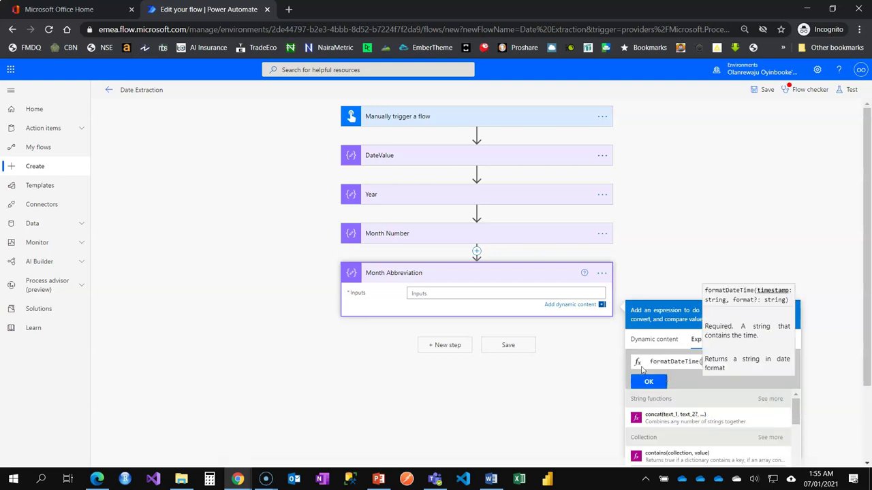
scroll(661, 381, down, 2)
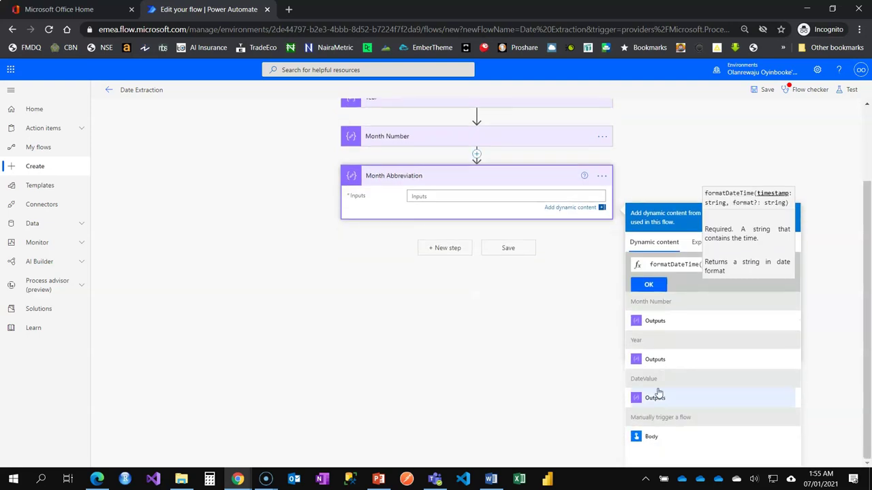
click(656, 397)
text(,)
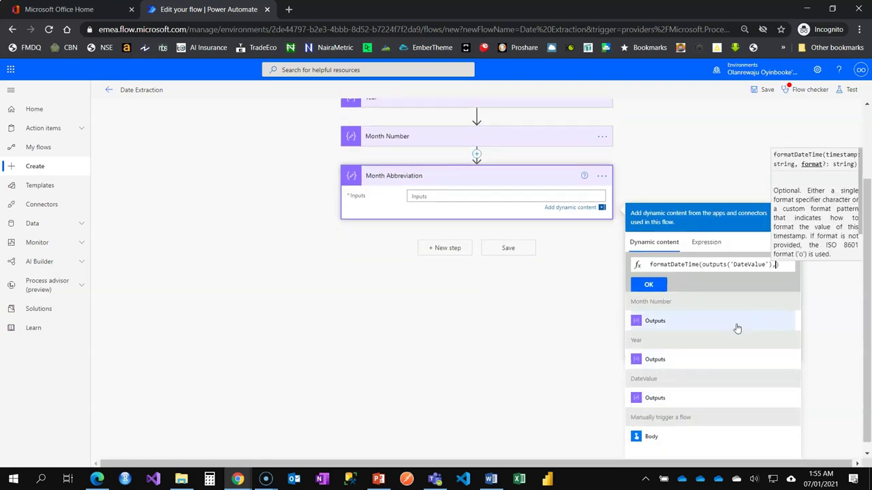
text('MMM)
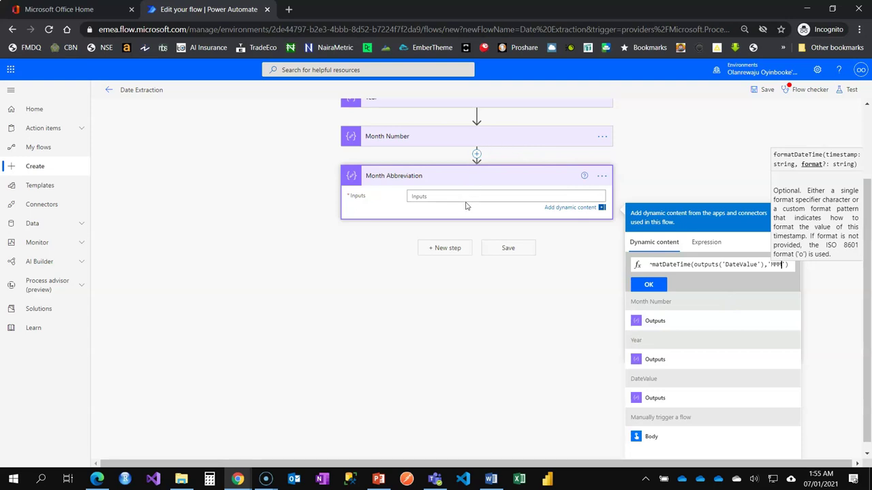
click(651, 286)
Step: Save the Date Extraction flow and run it as a manual test
click(509, 265)
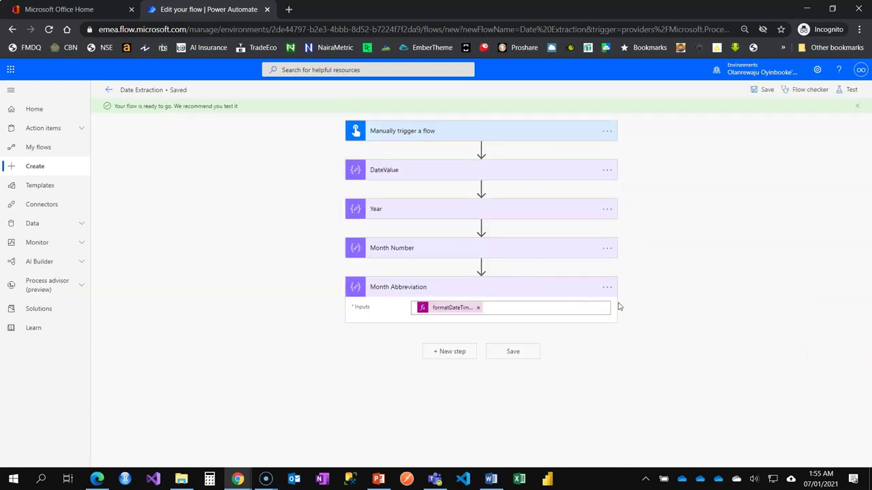
click(848, 92)
click(743, 453)
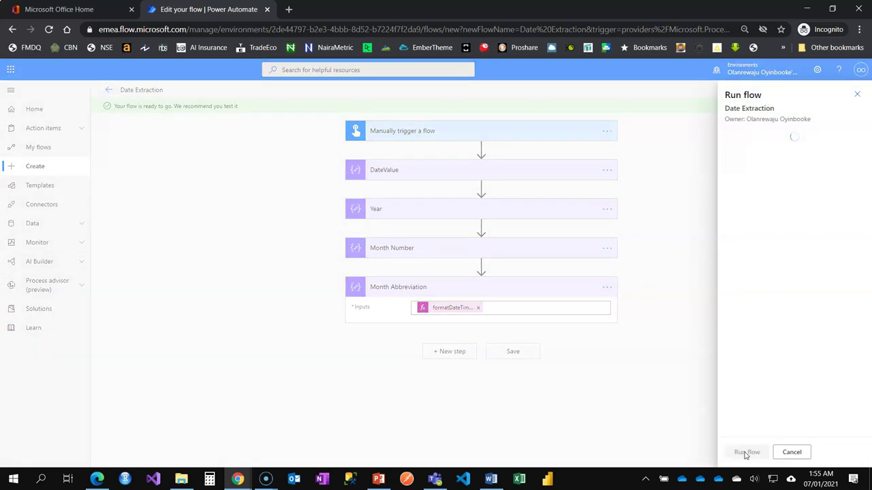
Step: Examine the run's inputs and outputs for the Month Abbreviation, DateValue, Year and Month Number actions
click(476, 293)
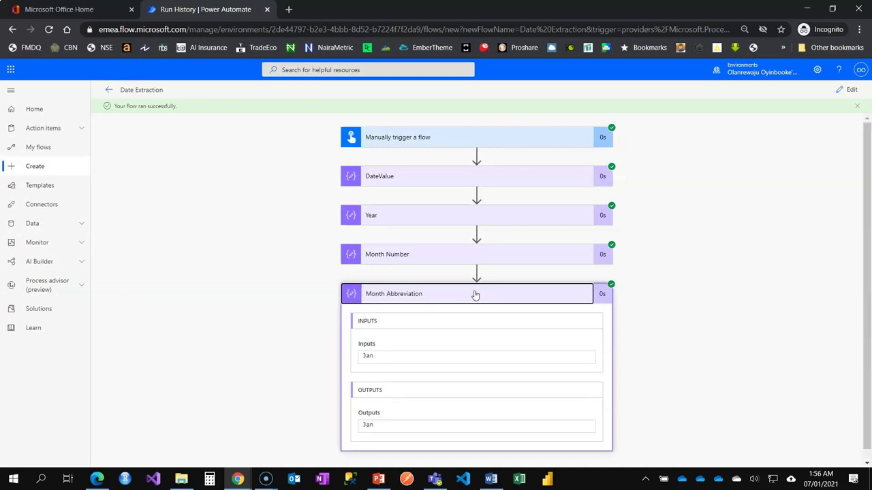
click(430, 183)
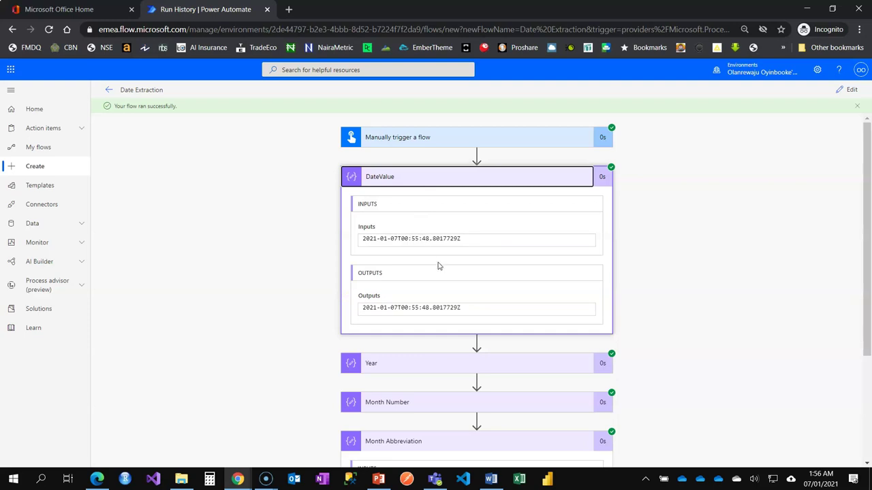
scroll(437, 265, down, 1)
click(438, 286)
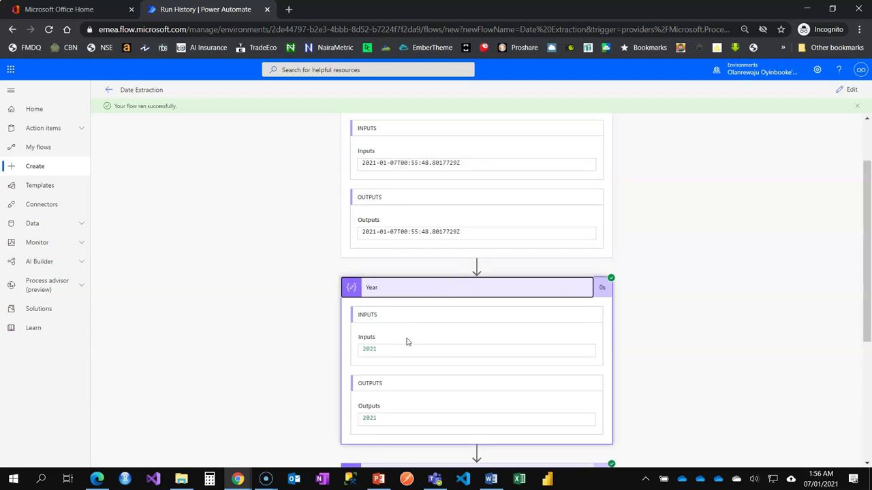
scroll(406, 346, down, 3)
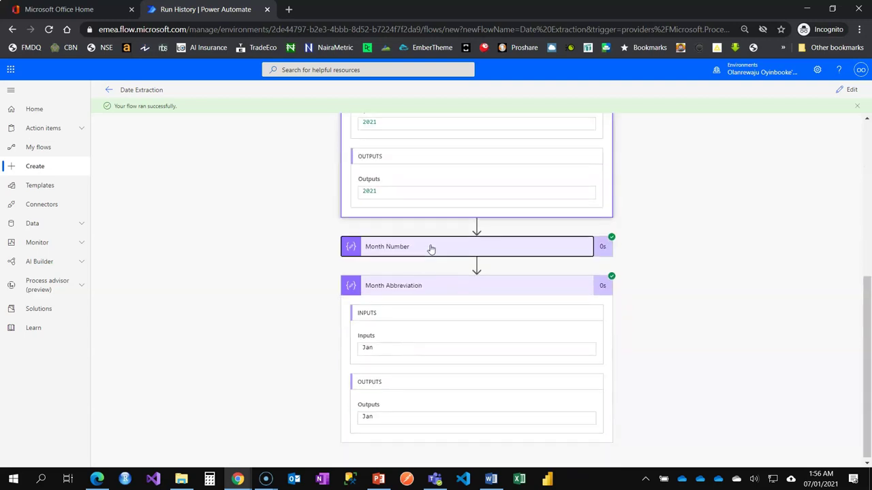
click(431, 249)
scroll(381, 312, down, 2)
click(385, 331)
scroll(386, 297, down, 1)
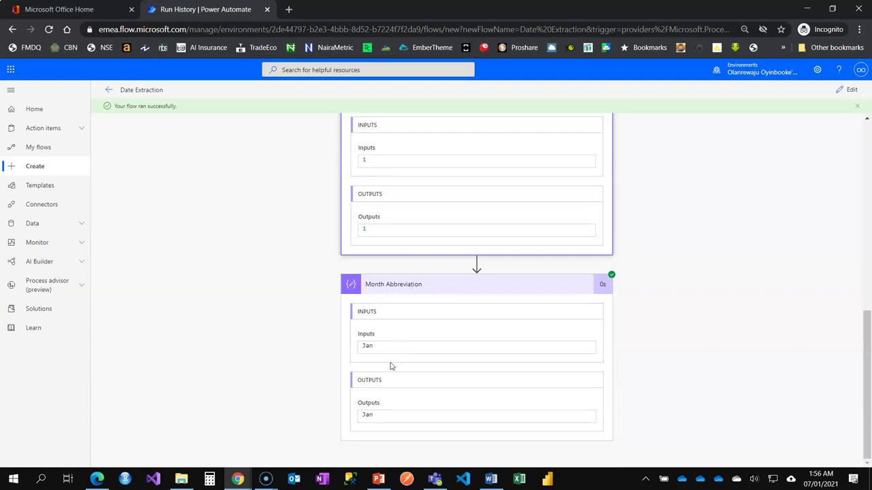
scroll(412, 307, up, 5)
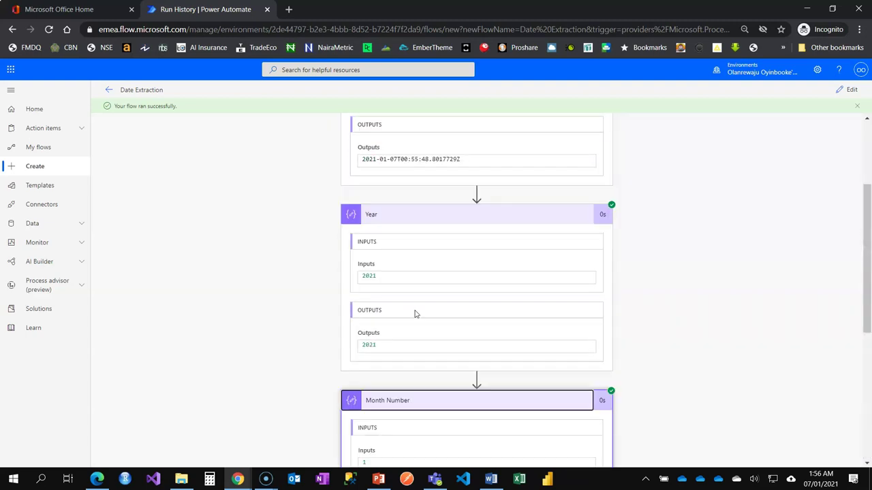
Step: Reopen the flow for editing and add a clipboard copy of the Year action after Month Abbreviation, renamed "Month Full Name"
click(847, 90)
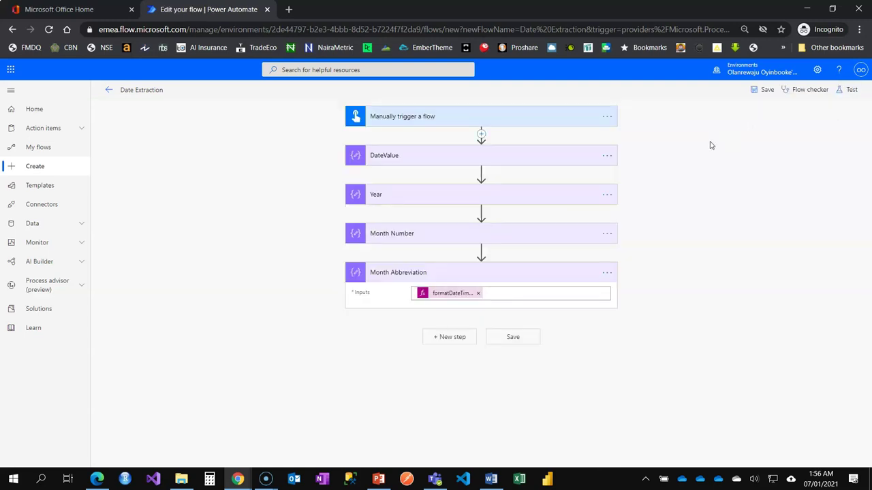
click(459, 336)
click(534, 354)
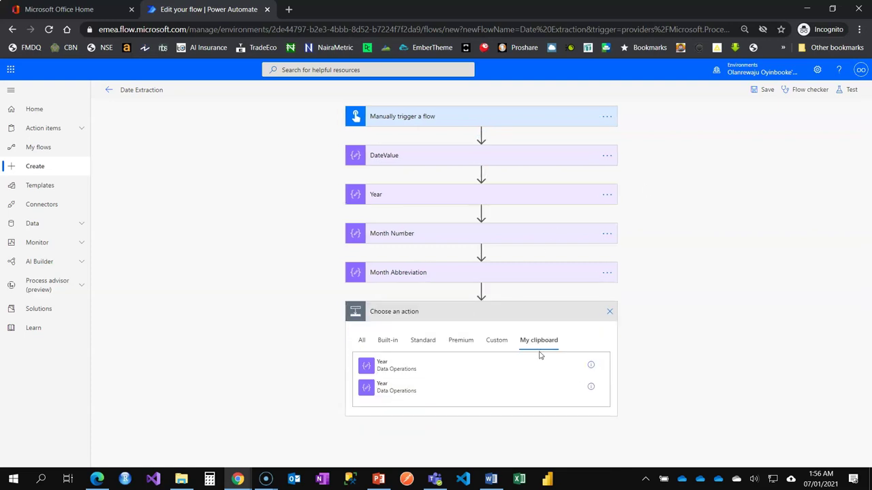
click(386, 389)
click(607, 312)
click(644, 331)
text(Month Full N)
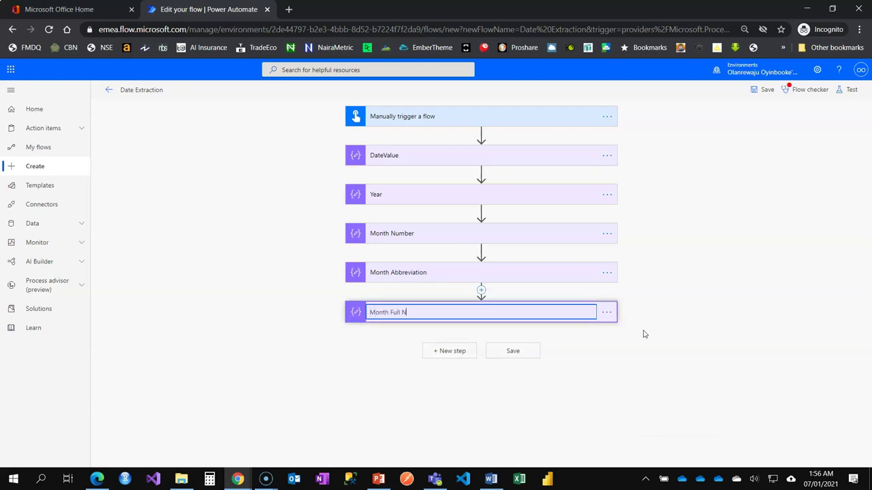
text(ame)
key(Return)
Step: Replace the Month Full Name action's input with the expression formatDateTime(outputs('DateValue'),'MMMM')
click(486, 320)
click(449, 331)
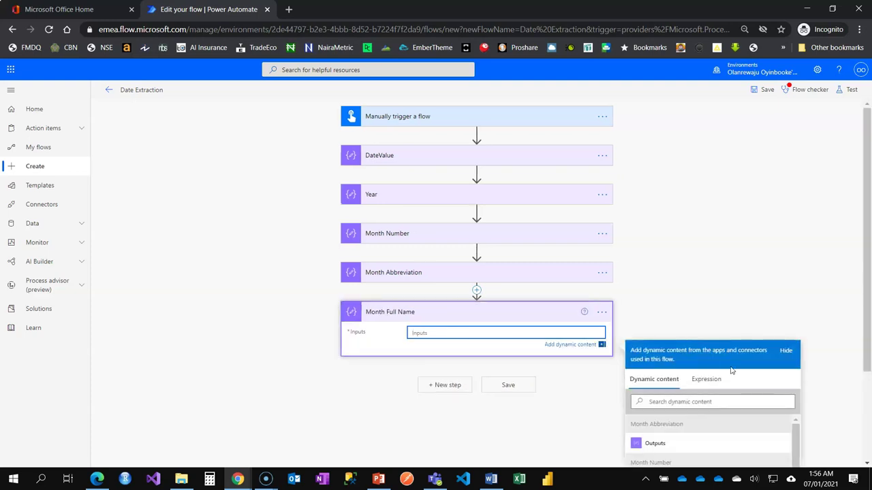
click(712, 383)
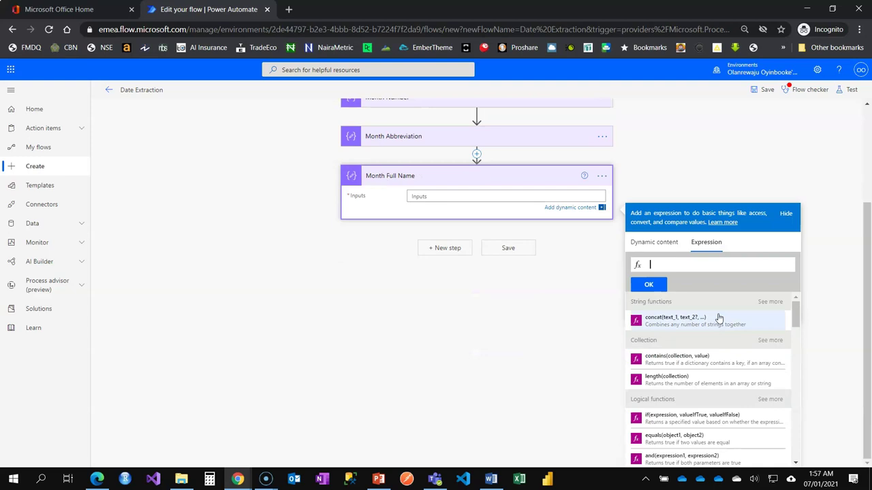
text(formatDateTime()
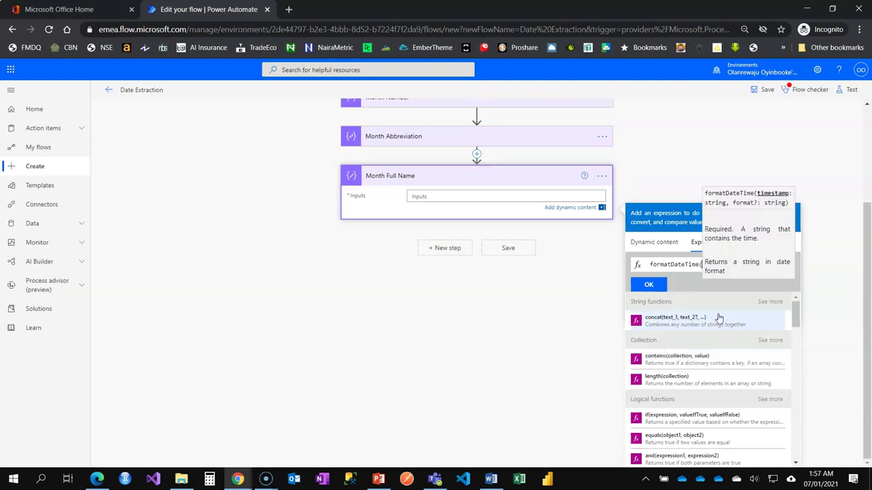
click(660, 249)
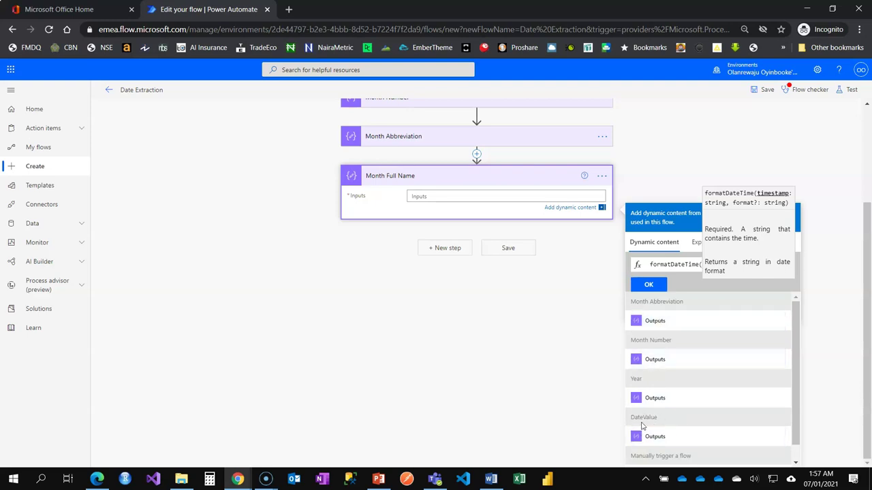
scroll(516, 284, up, 4)
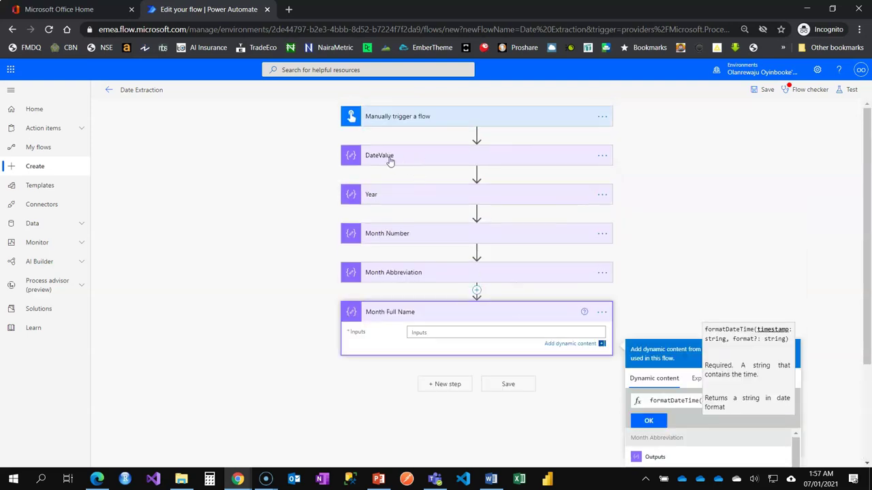
scroll(627, 380, down, 2)
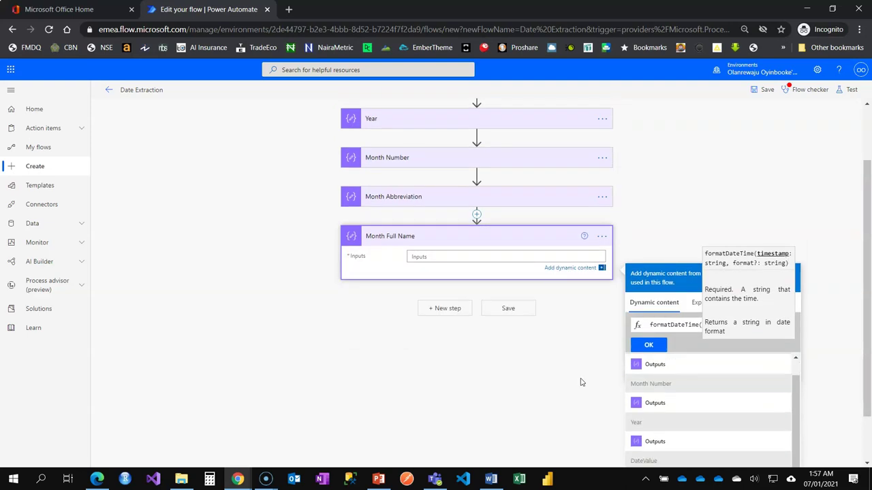
scroll(824, 402, down, 1)
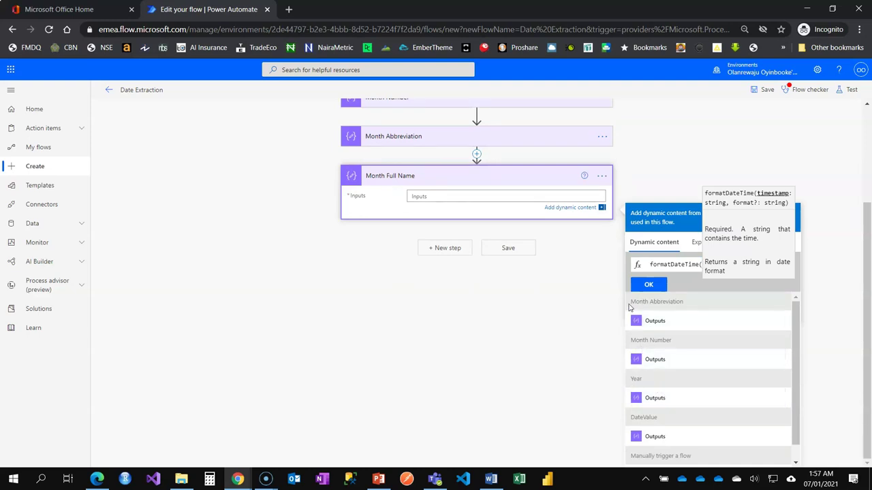
click(655, 437)
text())
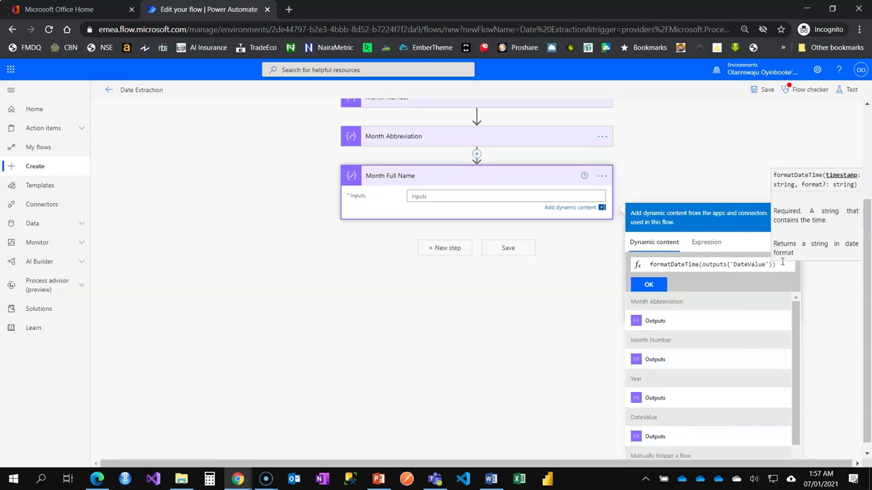
text(,)
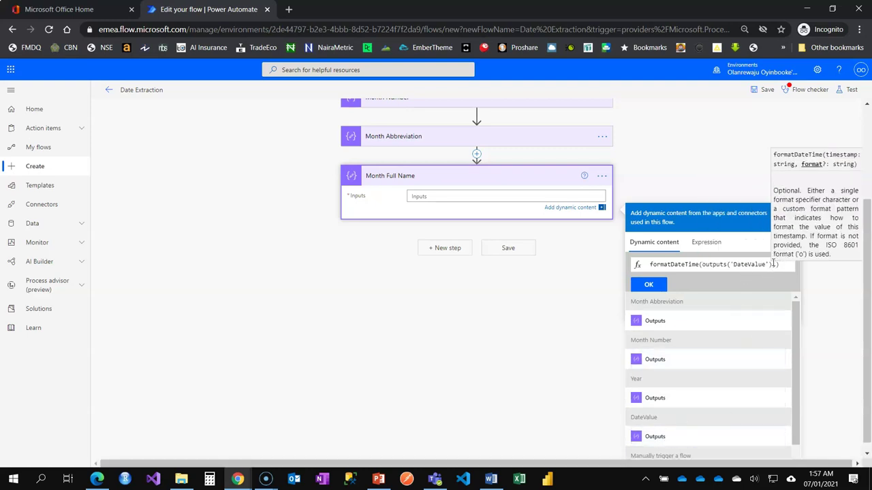
text('MMMM)
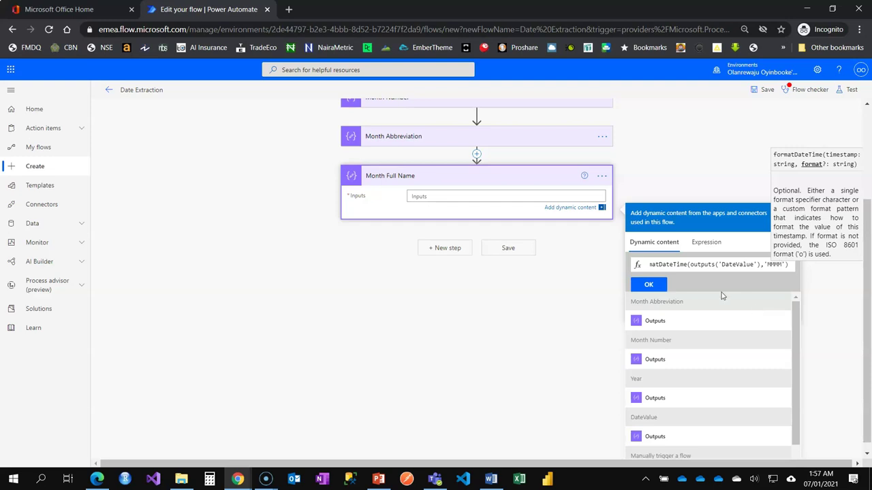
click(648, 284)
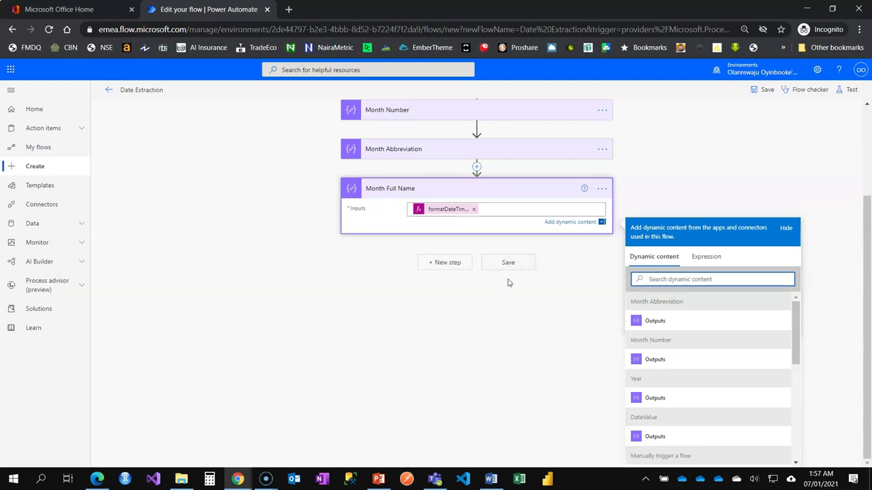
Step: Add a Compose action after Month Full Name and rename it "Day of Week"
click(452, 264)
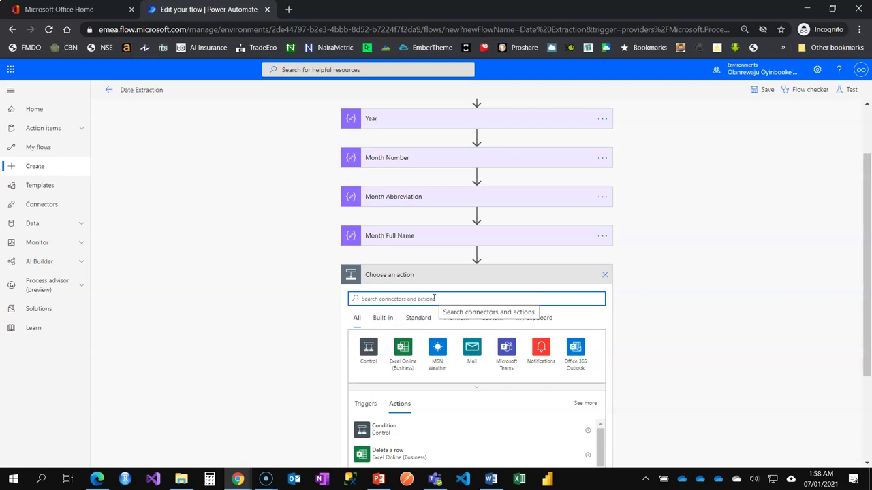
text(compose)
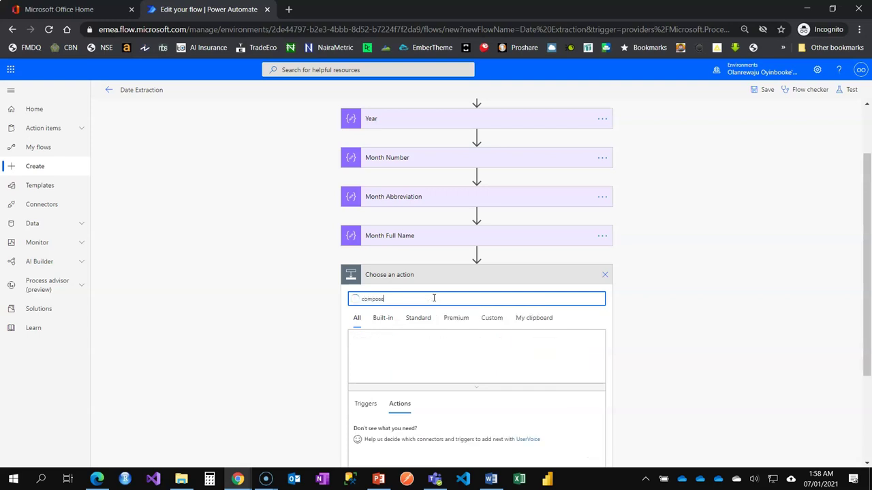
click(385, 428)
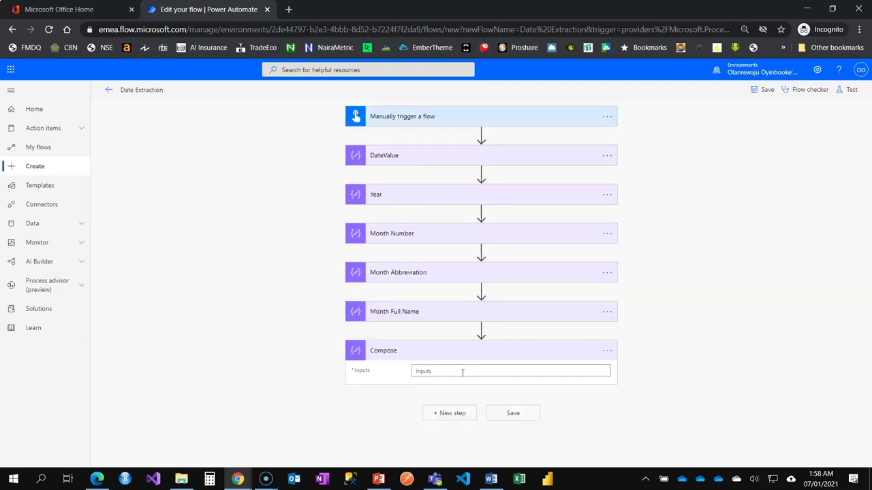
click(607, 350)
click(640, 359)
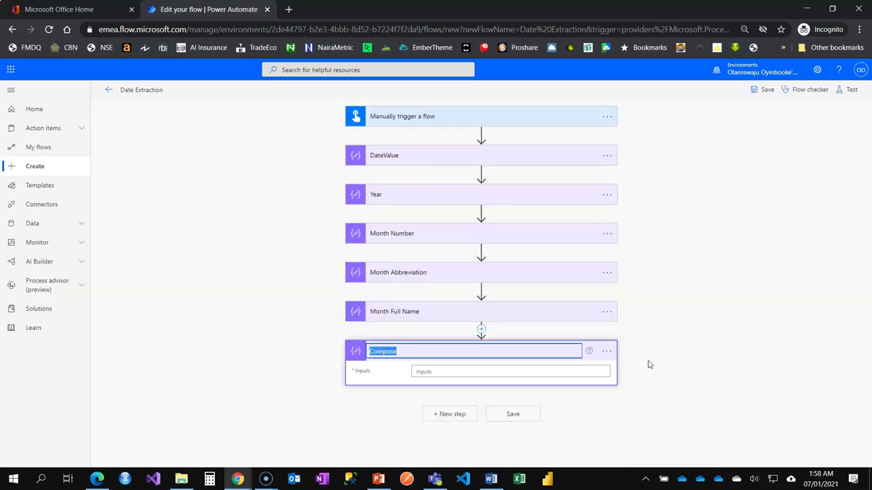
text(Day of Week)
key(Return)
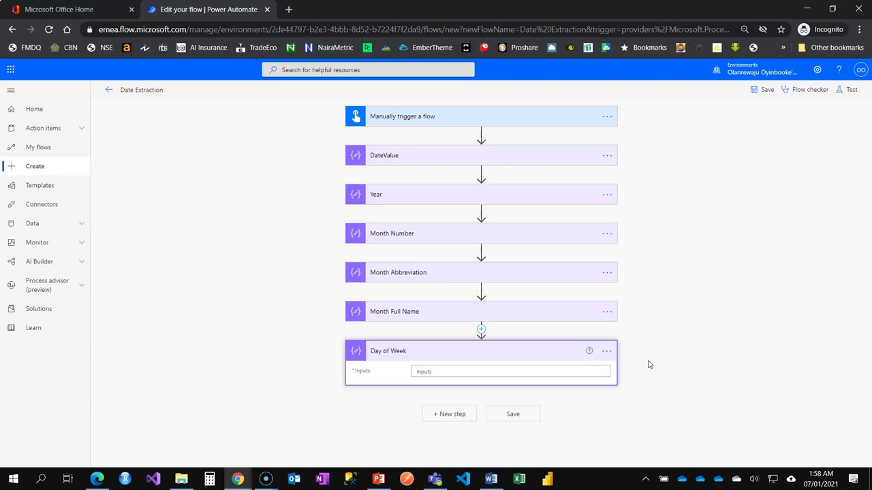
Step: Try to enter a dayOfWeek expression using the DateValue output as the input of the Day of Week action
click(527, 371)
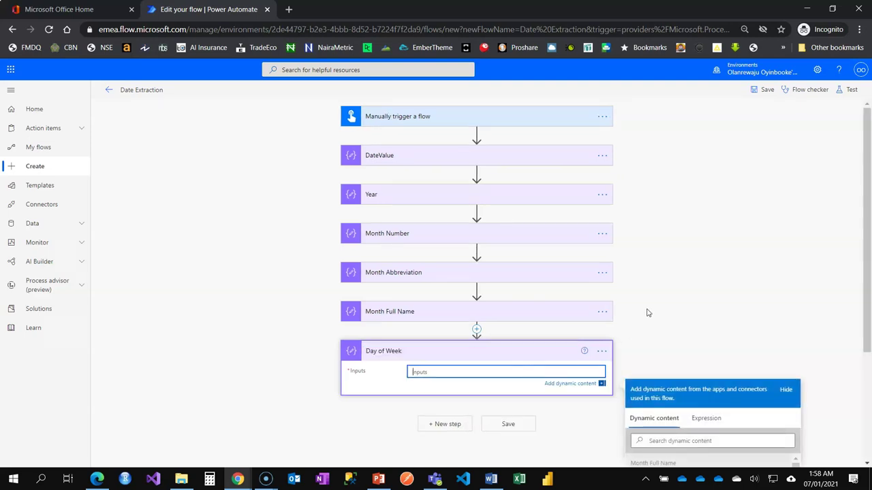
scroll(649, 313, down, 1)
click(705, 342)
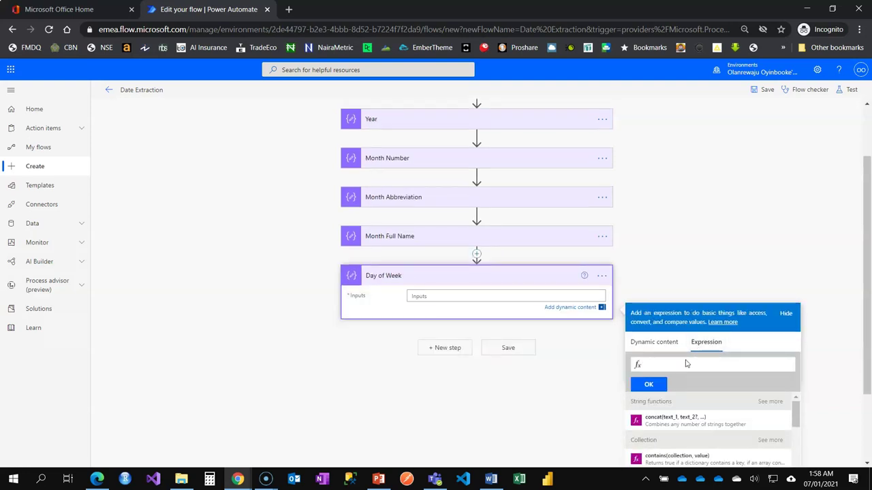
click(687, 364)
text(dayof)
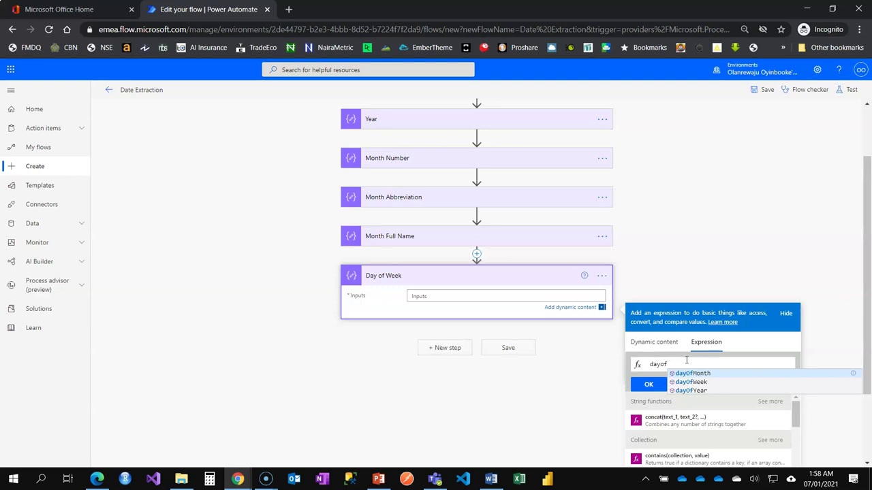
key(Down)
key(Return)
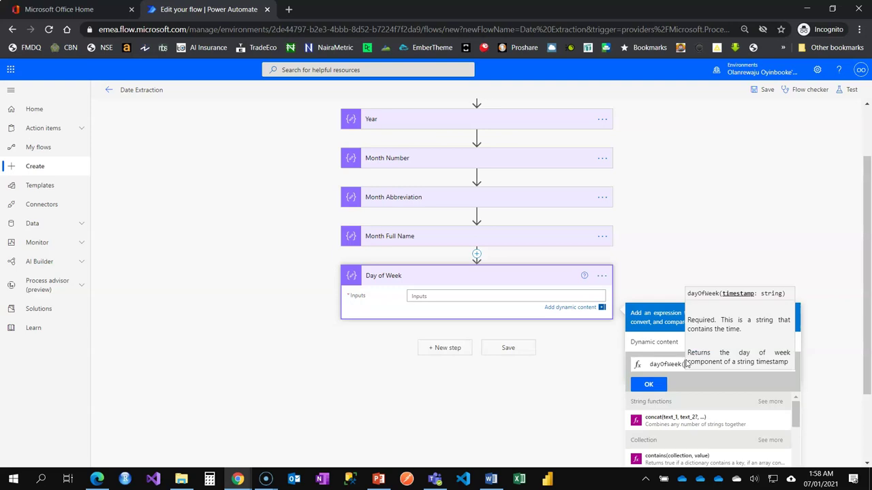
click(654, 342)
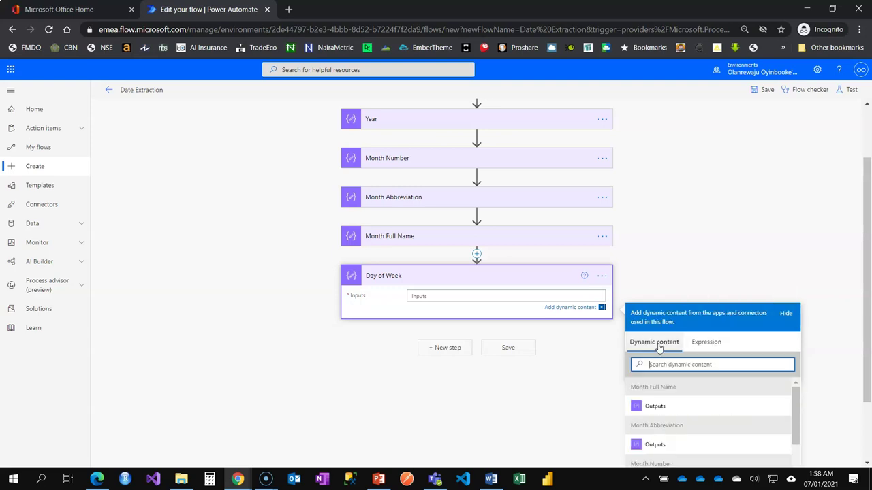
scroll(676, 444, down, 3)
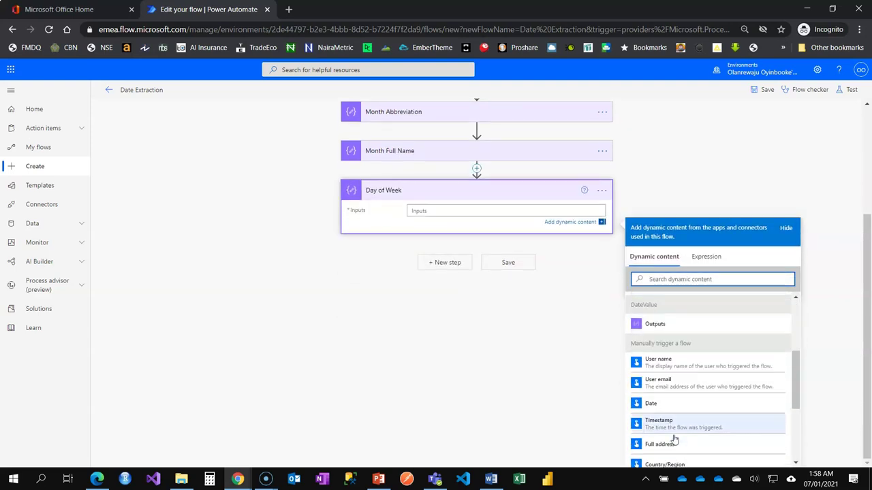
click(661, 326)
scroll(689, 318, up, 3)
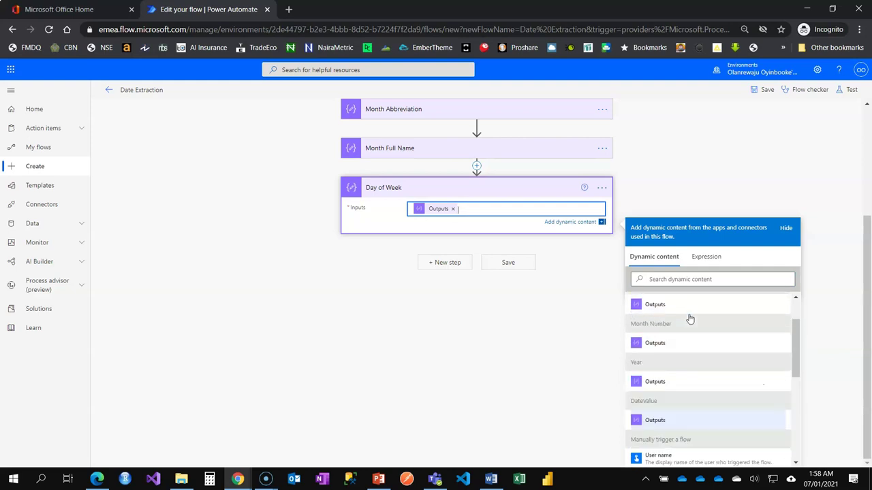
scroll(698, 263, up, 3)
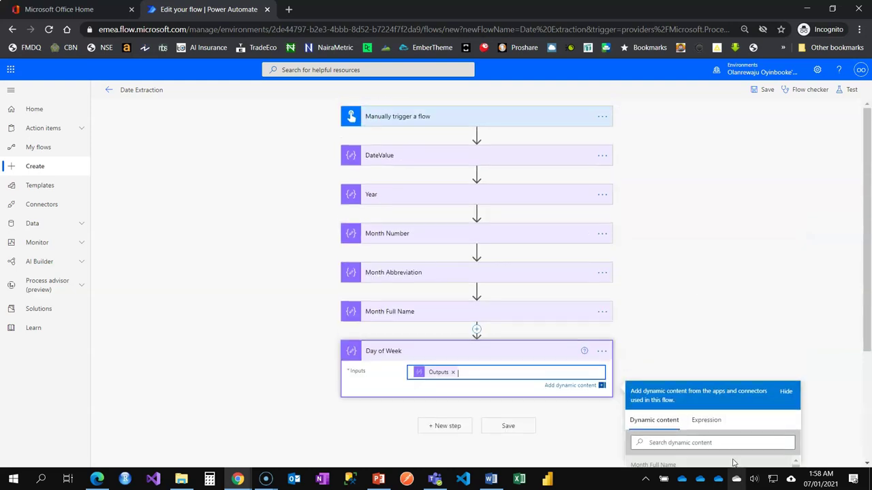
Step: Add the expression dayOfWeek(outputs('DateValue')) to the Day of Week action's input and remove the stray Outputs token before it
click(706, 419)
scroll(735, 341, down, 2)
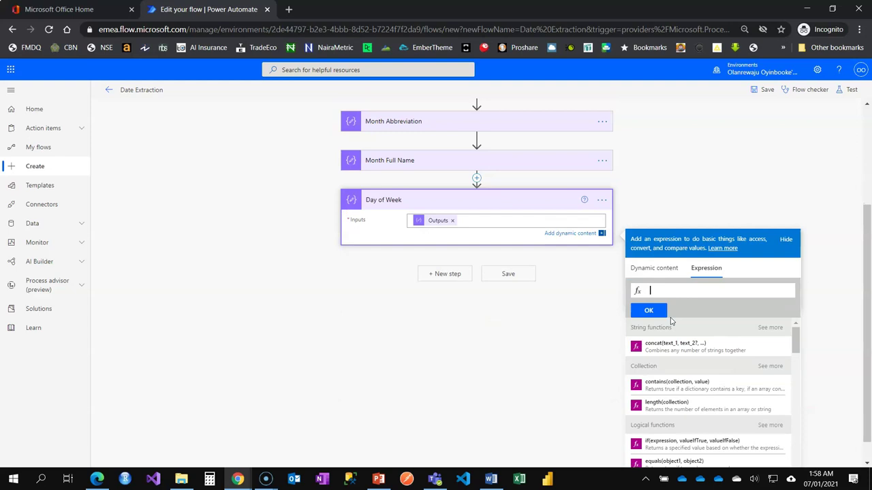
text(dayof)
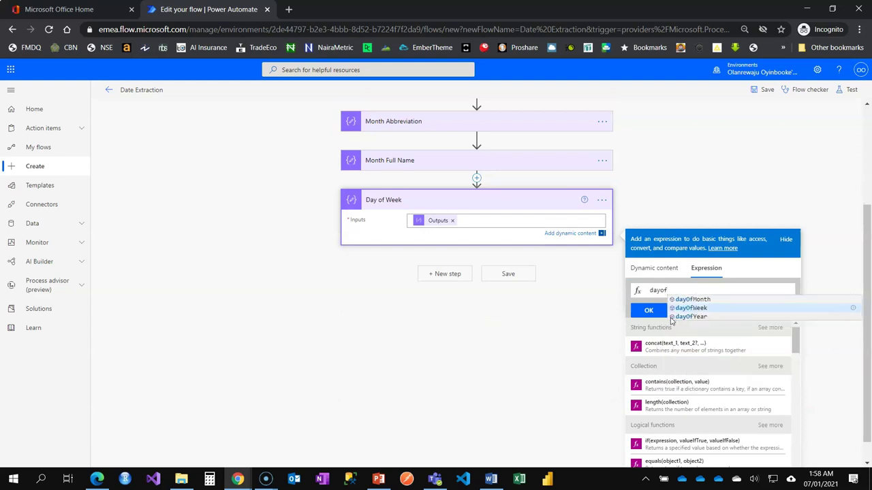
key(Return)
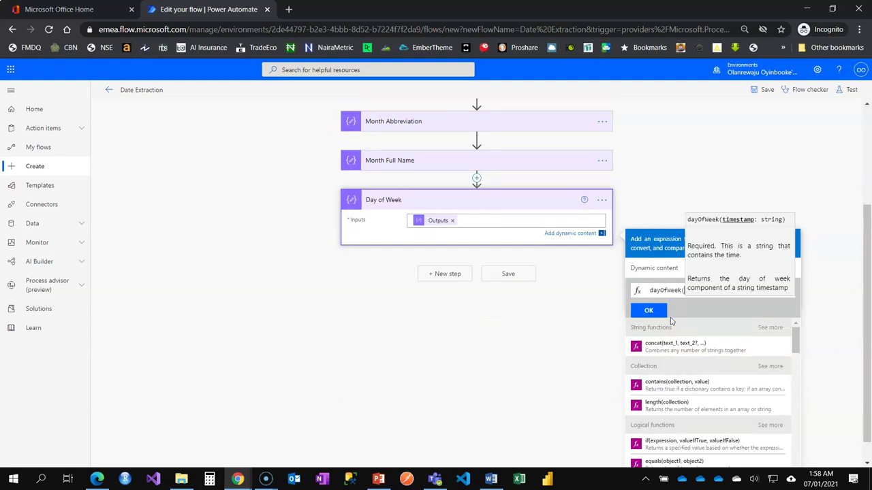
click(653, 269)
scroll(679, 408, down, 3)
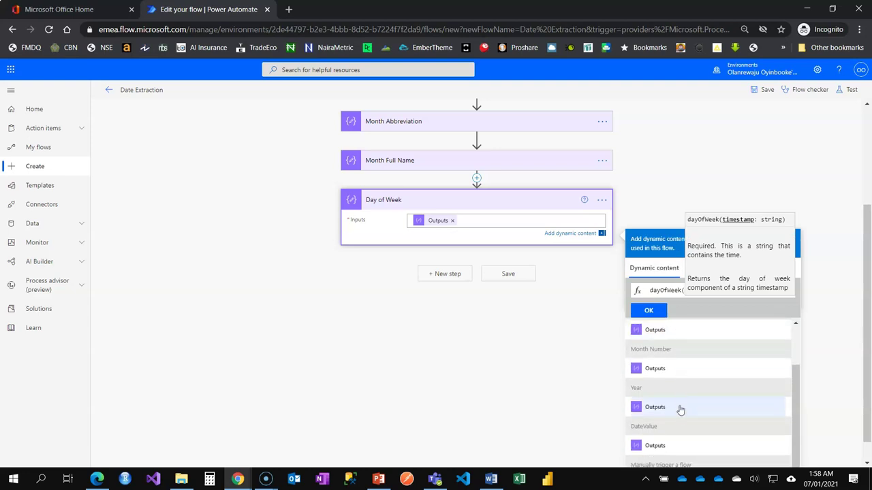
click(657, 446)
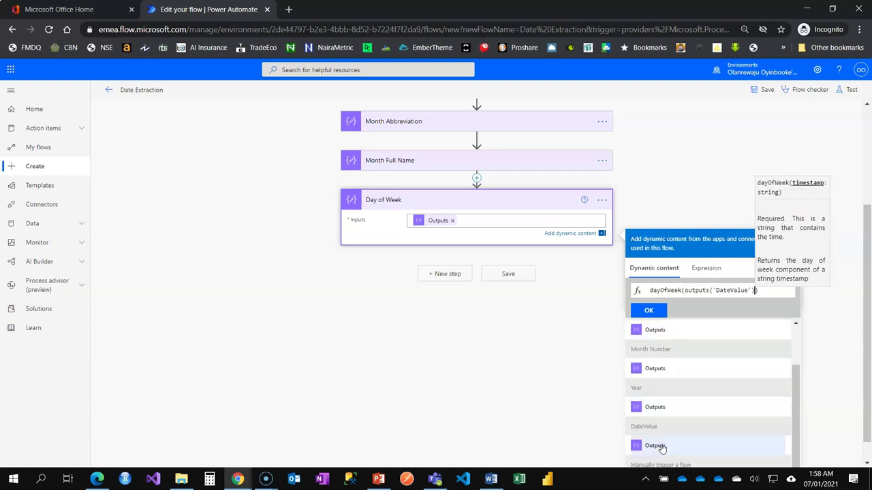
click(649, 310)
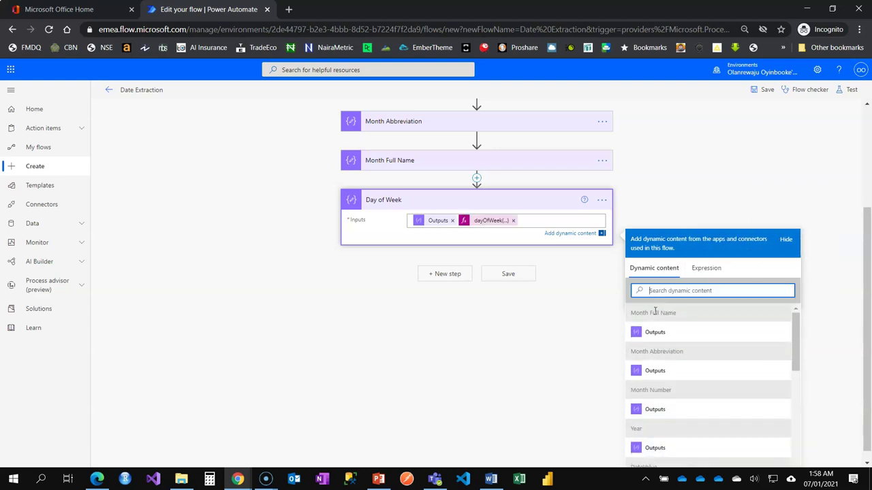
click(453, 220)
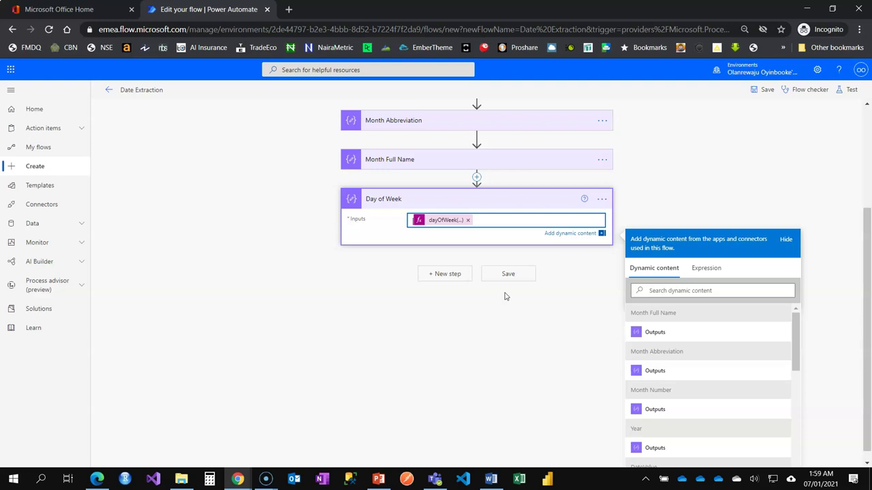
Step: Rename the Day of Week action as "Day of Week in Number"
click(602, 201)
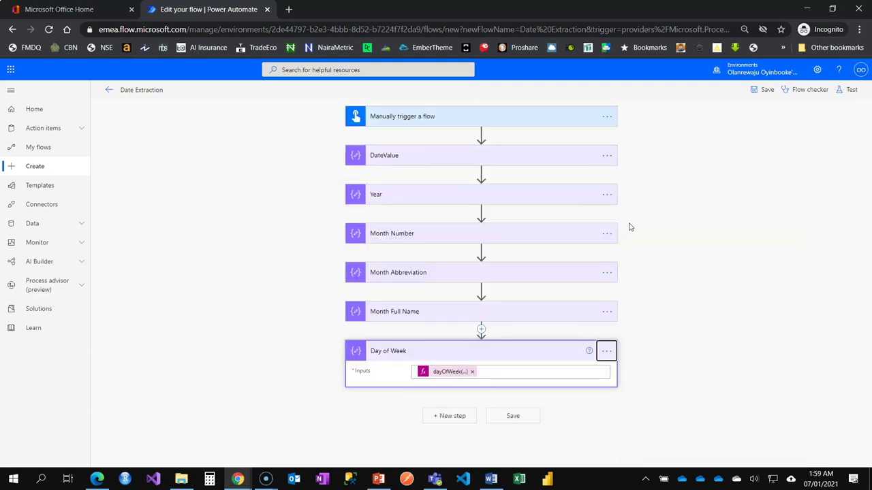
click(605, 352)
click(644, 359)
key(End)
text(in Number)
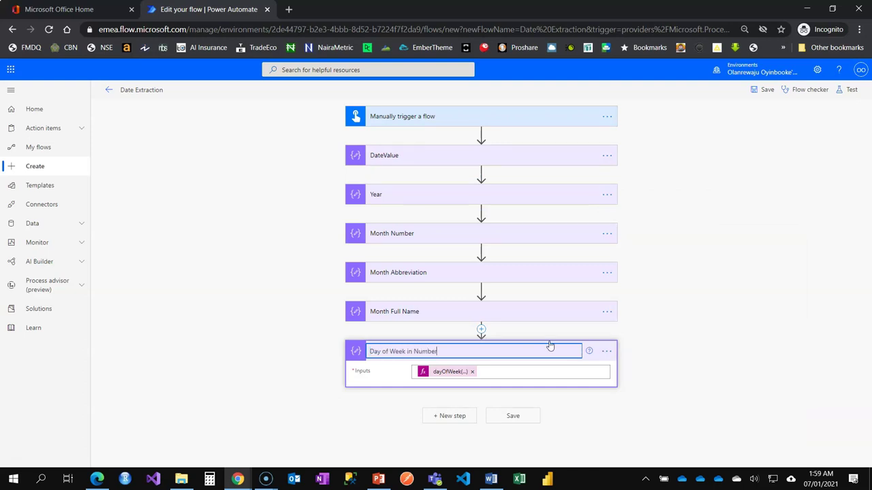
key(Return)
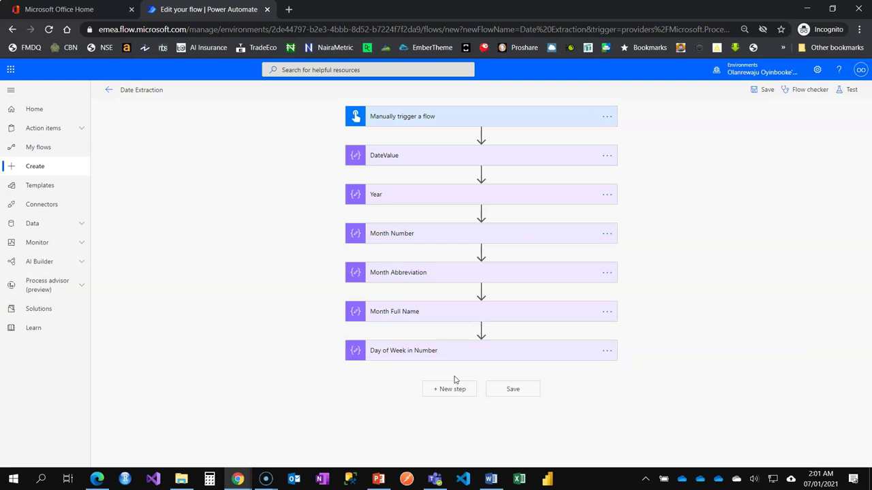
Step: Add a clipboard copy of the Year action after Day of Week in Number and rename it "Day of Week String"
click(455, 389)
click(534, 283)
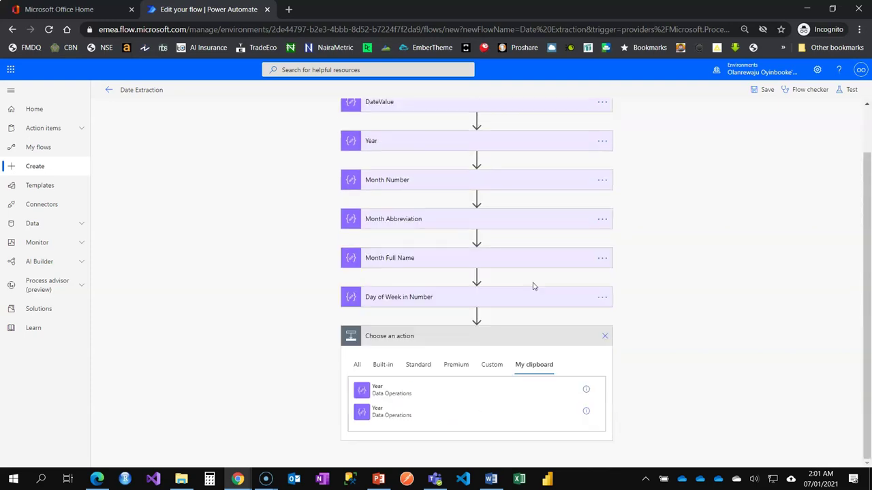
click(396, 415)
click(606, 389)
click(648, 359)
text(Da)
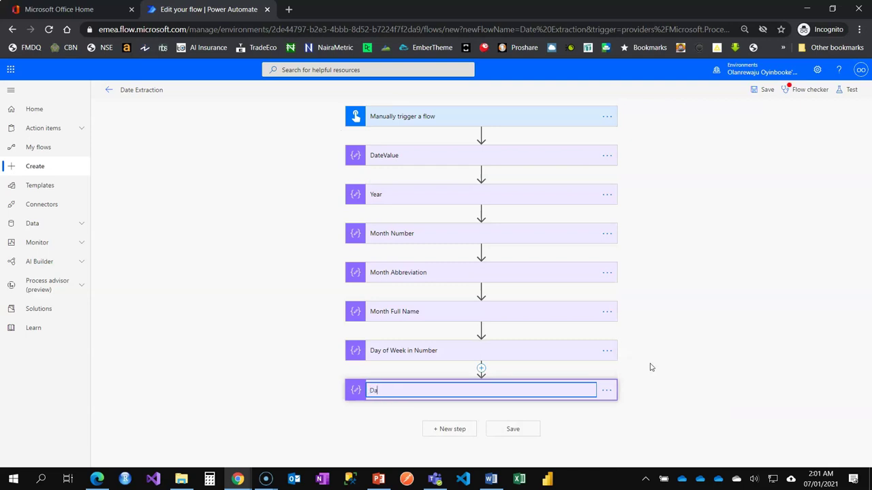
text(y of Week String)
key(Return)
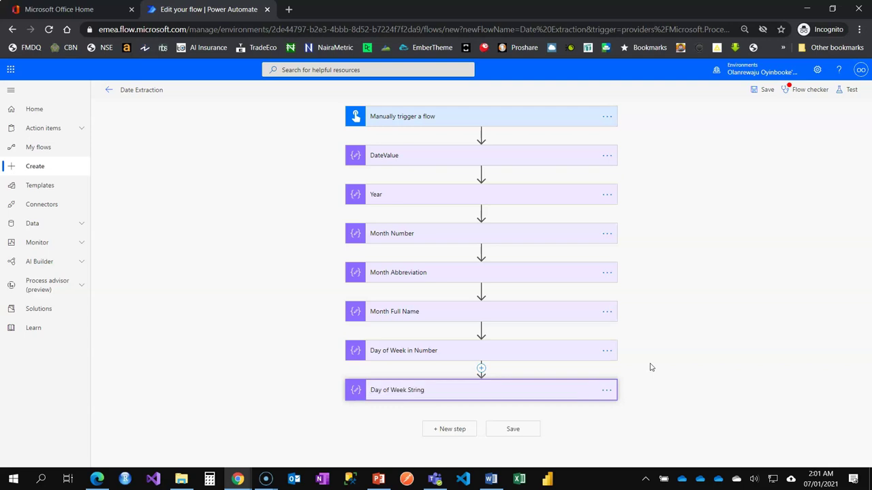
Step: Replace the Day of Week String action's input with the expression formatDateTime(outputs('DateValue'),'dddd')
click(458, 395)
click(450, 411)
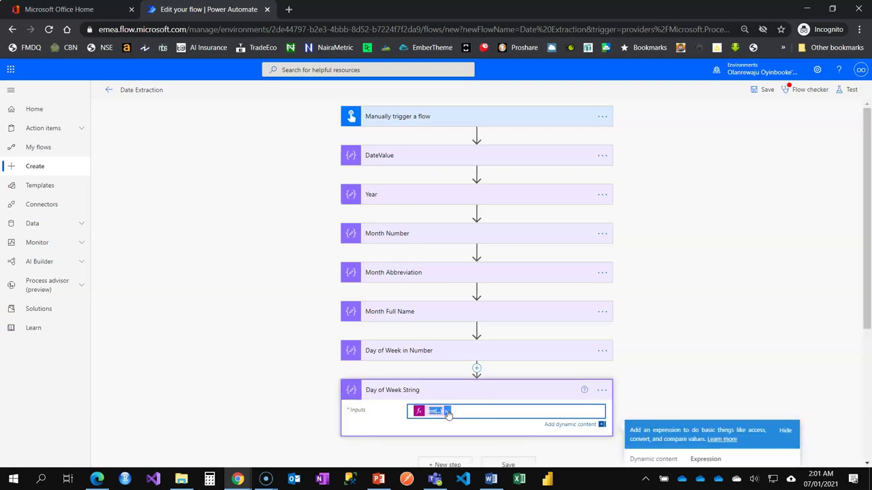
key(BackSpace)
click(708, 263)
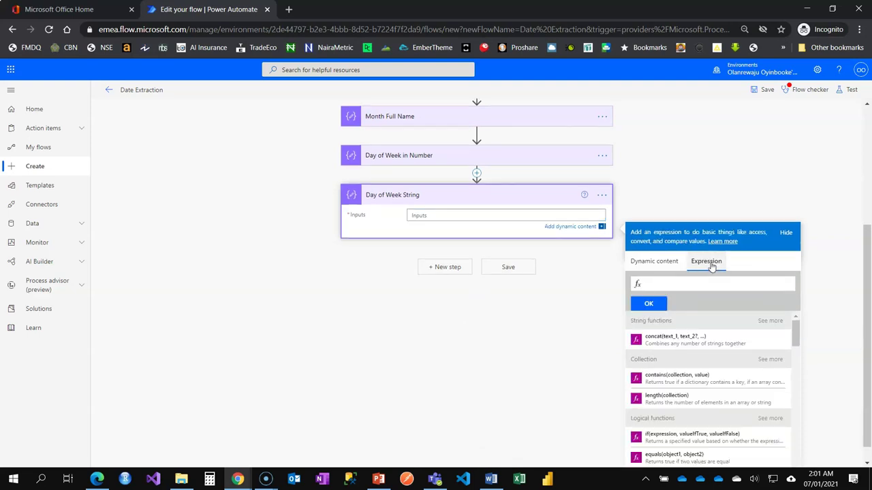
text(formatDateTime()
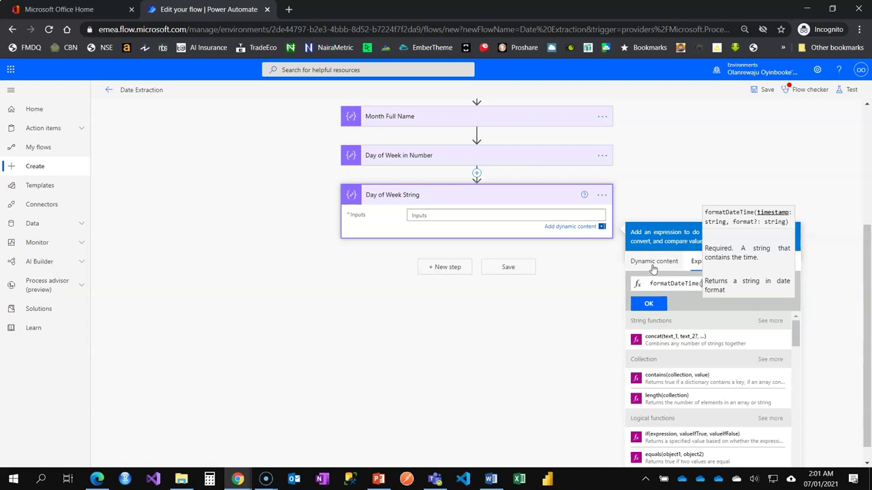
scroll(714, 371, down, 3)
scroll(706, 403, down, 1)
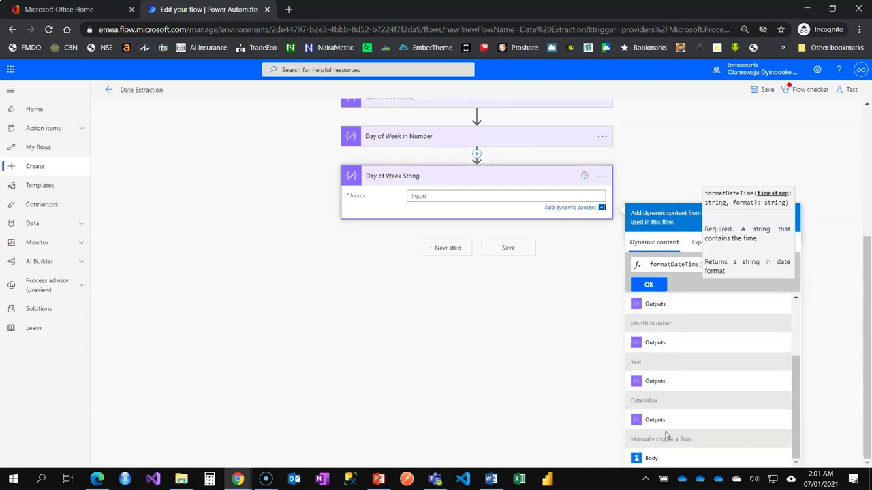
click(653, 420)
text(,)
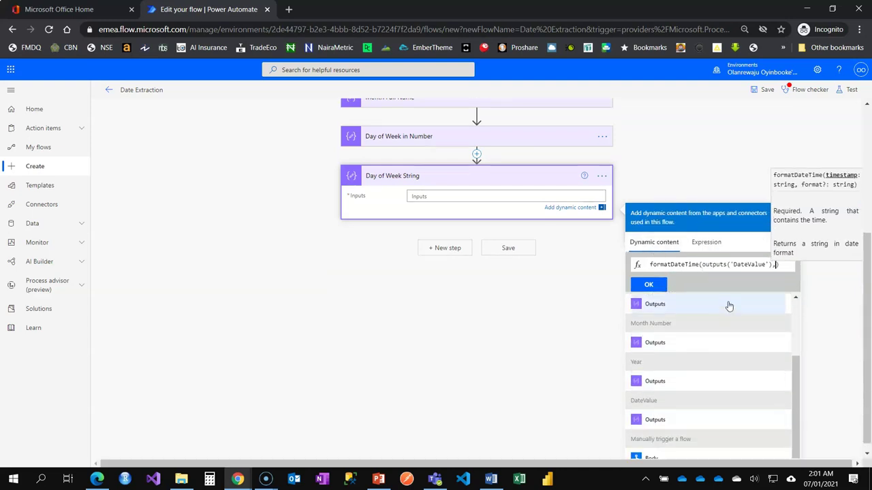
text('dddd')
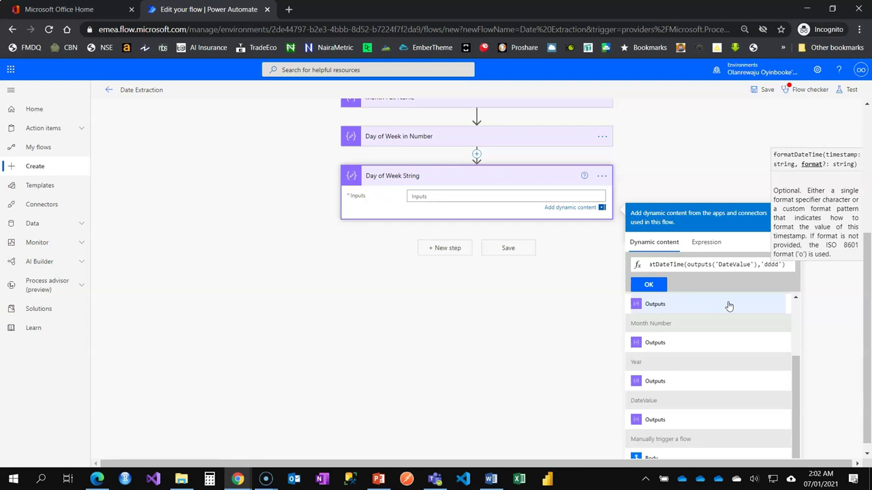
click(649, 284)
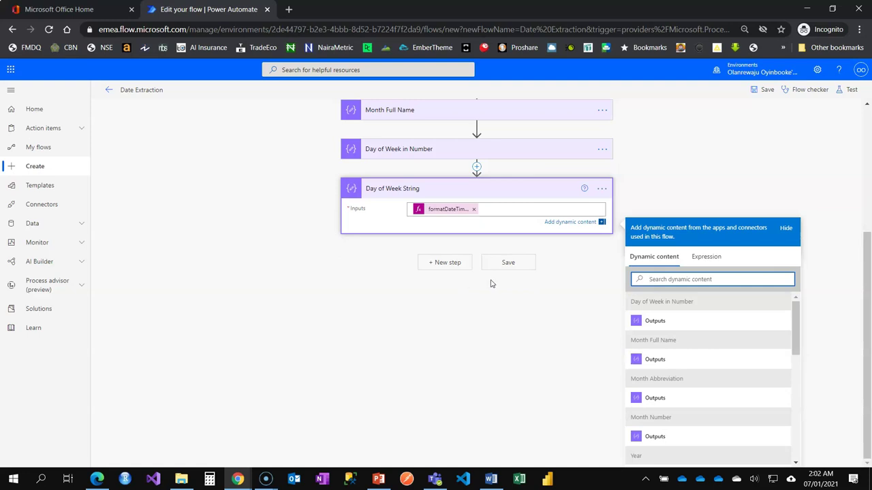
Step: Save the Date Extraction flow and run a manual test of it
click(510, 263)
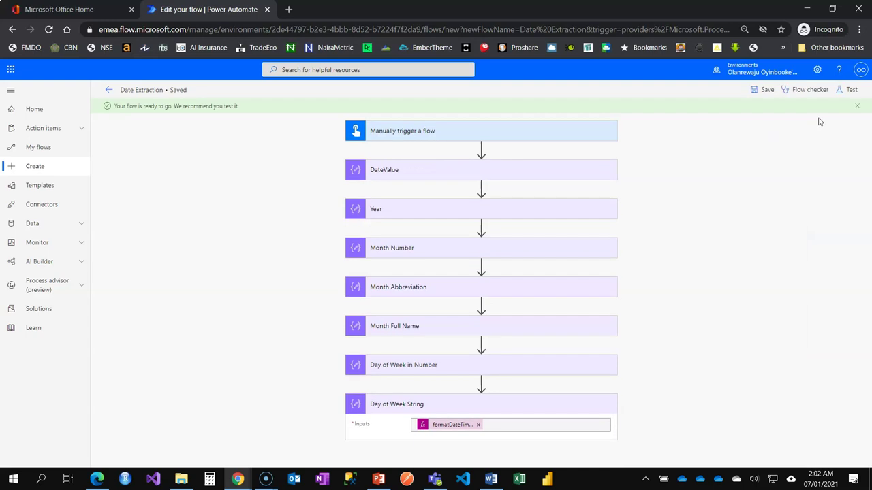
click(850, 91)
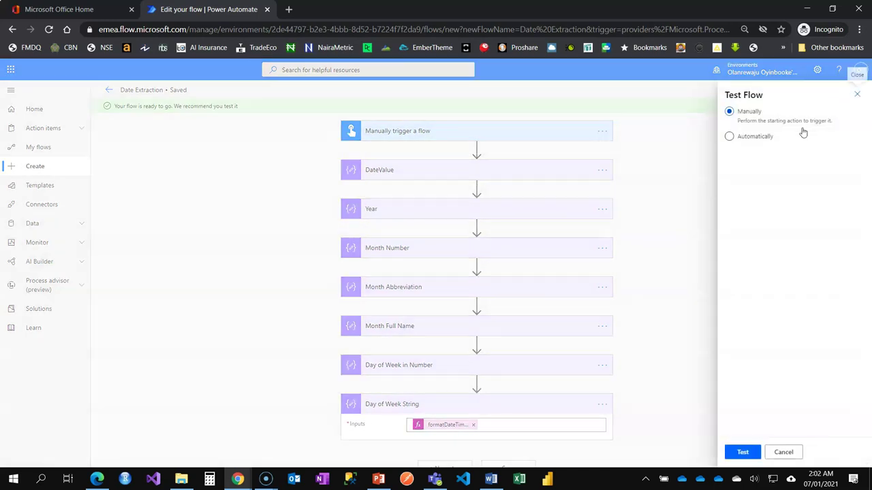
click(742, 451)
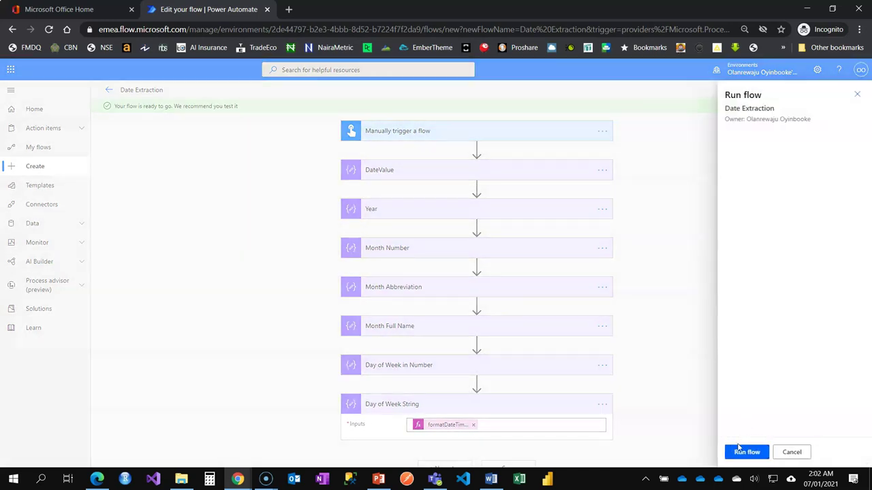
click(745, 452)
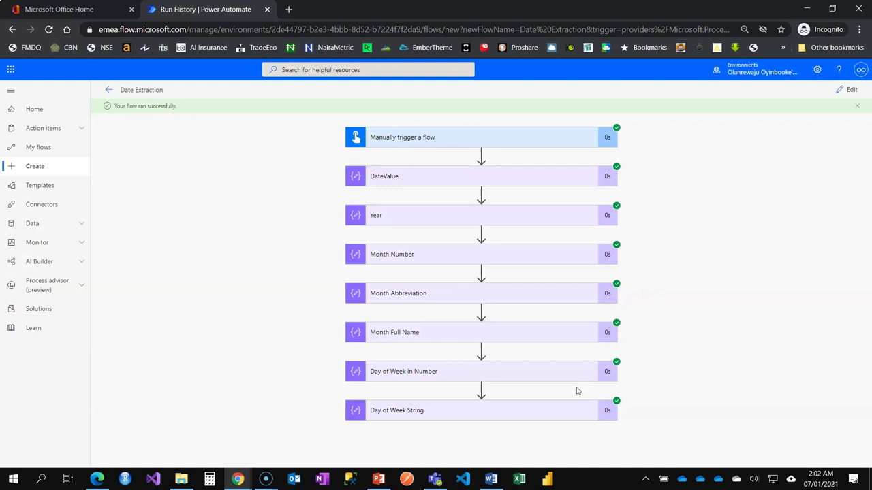
Step: Expand the Day of Week String action in the run results to check its input and output
click(518, 413)
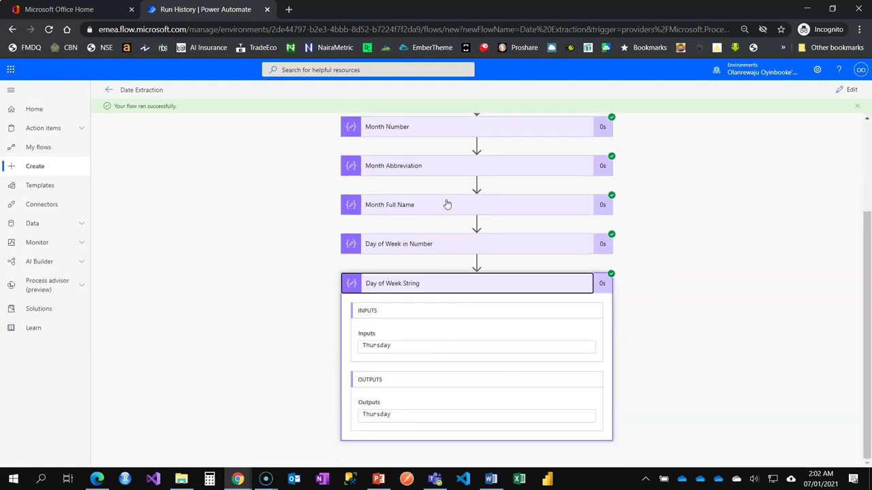
scroll(447, 204, up, 1)
scroll(444, 181, up, 1)
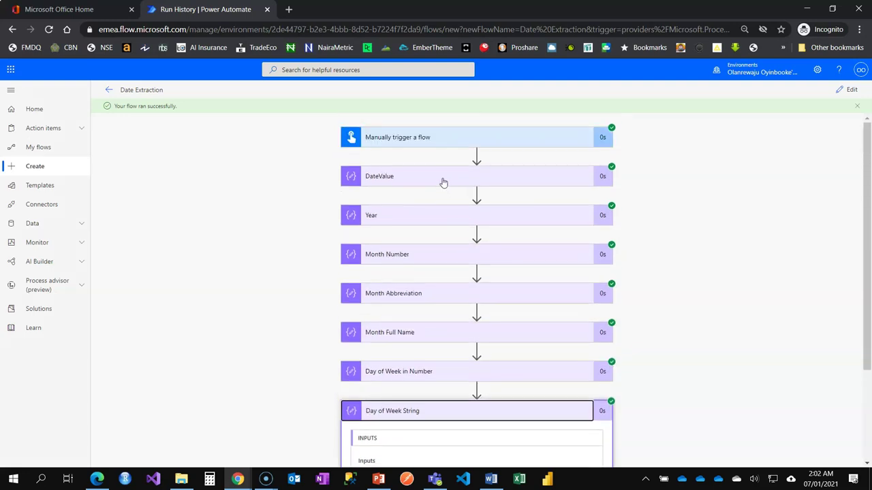
Step: Expand the DateValue, Year and Month Number actions in the run results to check their outputs
click(442, 176)
click(426, 367)
scroll(425, 354, down, 3)
click(419, 322)
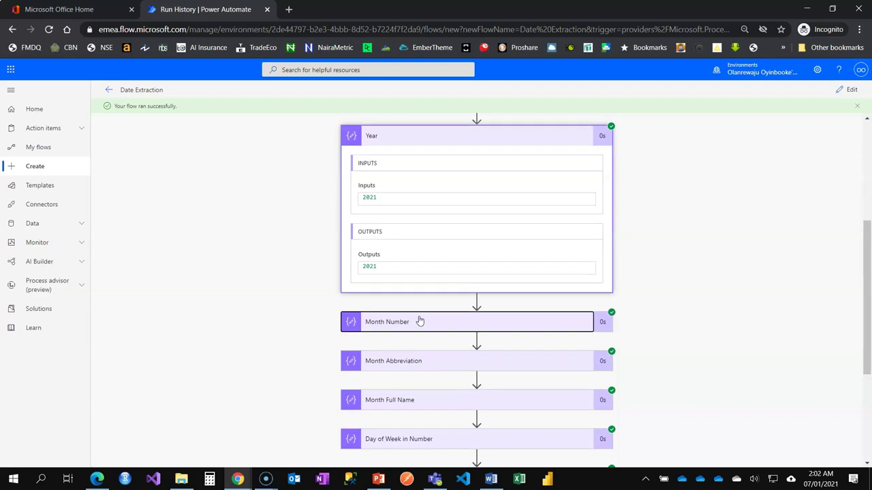
scroll(418, 321, down, 3)
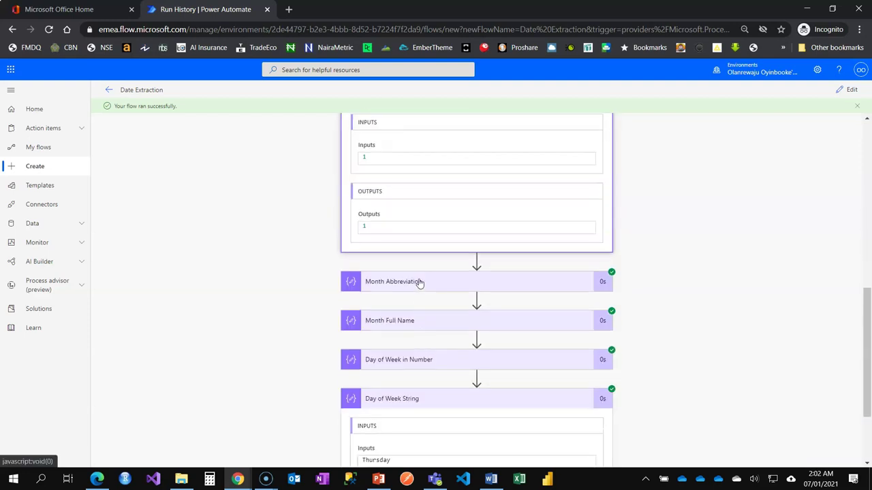
Step: Expand the Month Abbreviation, Month Full Name and Day of Week in Number results and review their outputs alongside Day of Week String
click(419, 283)
scroll(422, 343, down, 3)
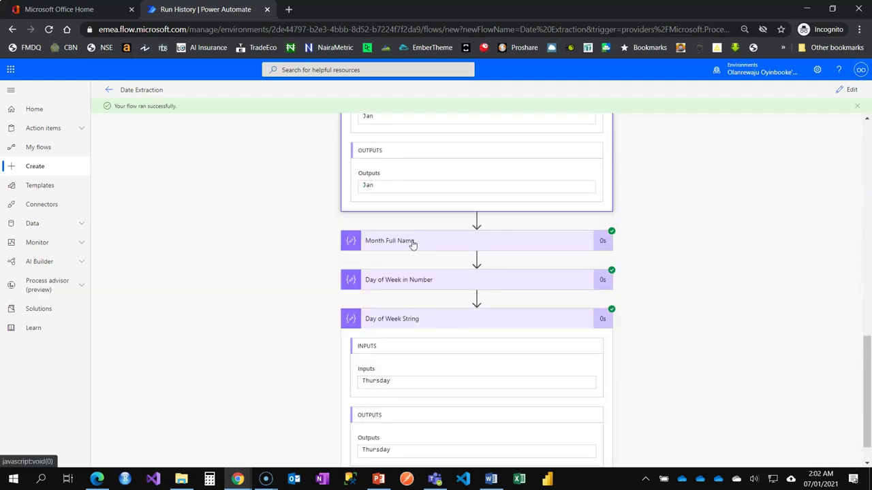
click(412, 242)
scroll(424, 347, down, 3)
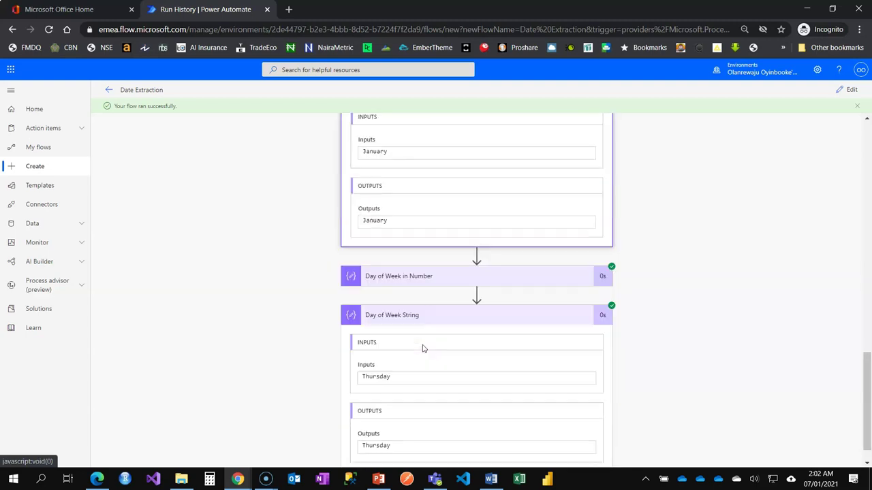
click(413, 277)
scroll(421, 333, down, 1)
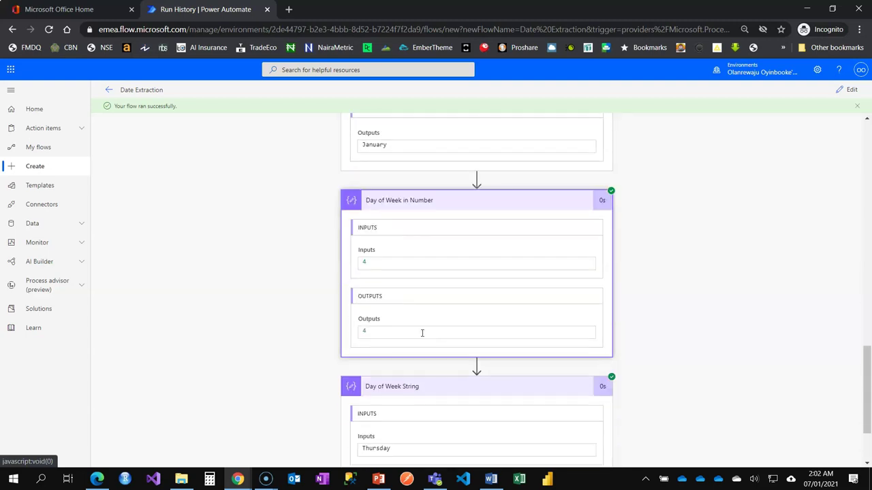
scroll(431, 388, down, 2)
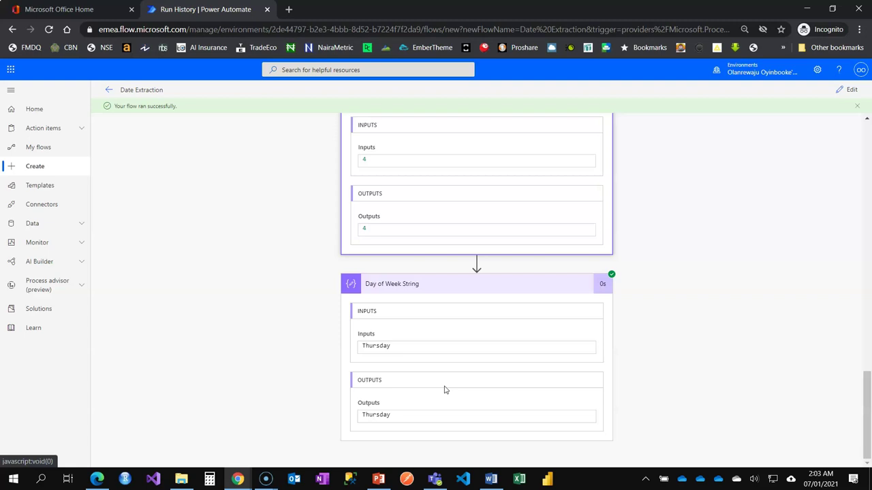
scroll(461, 381, up, 5)
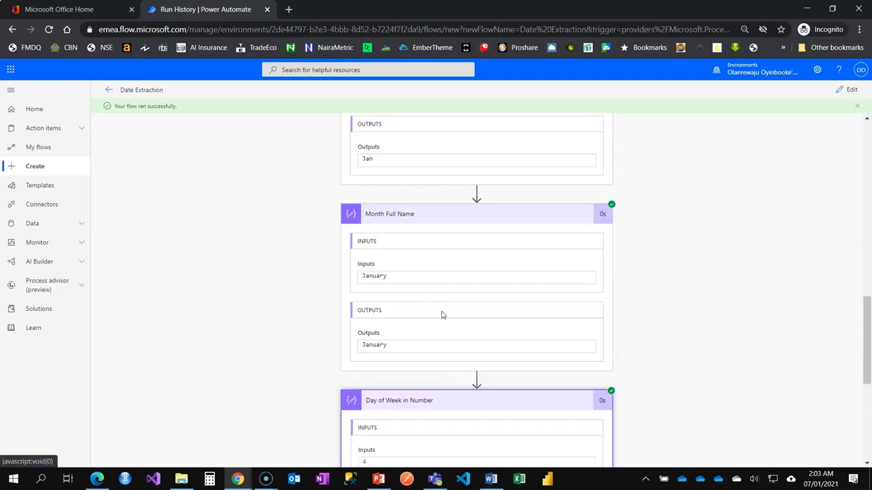